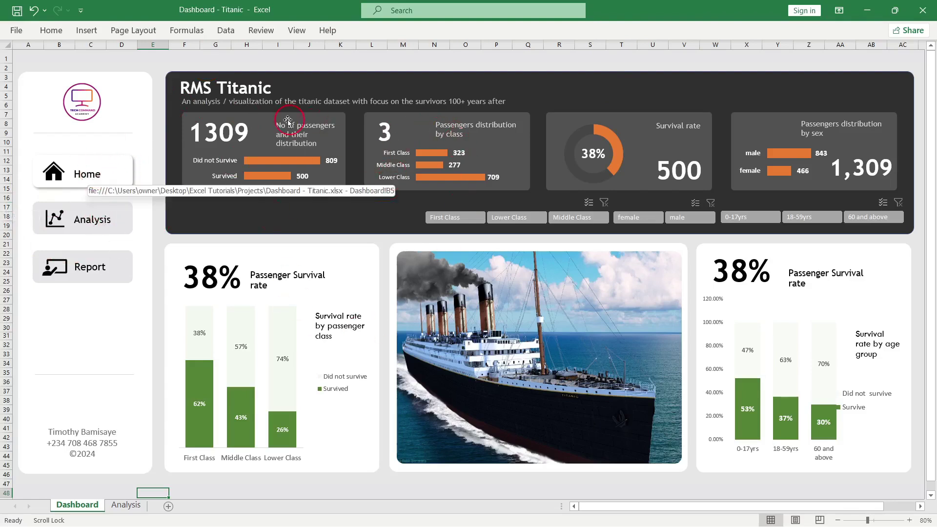
Step: Try the finished Titanic dashboard's Analysis, Home and Report navigation buttons, and open the linked summary PDF
click(73, 226)
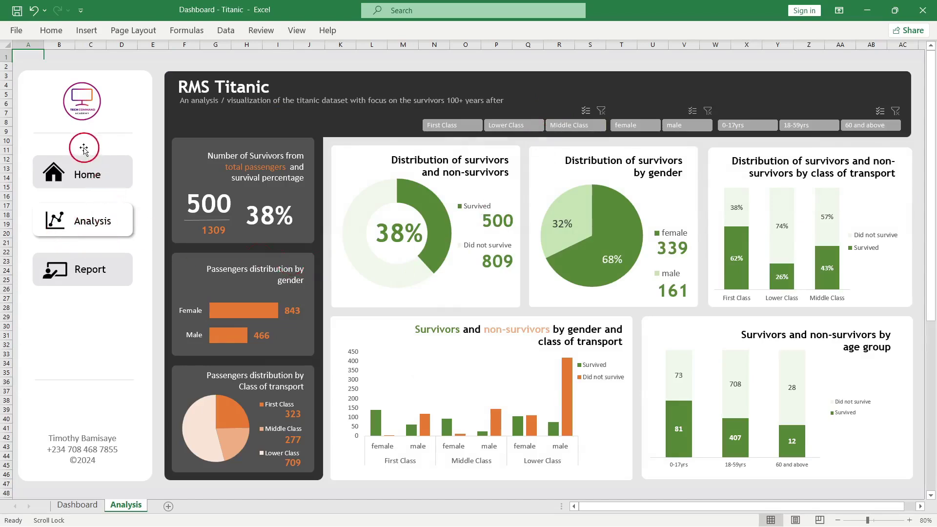
click(84, 176)
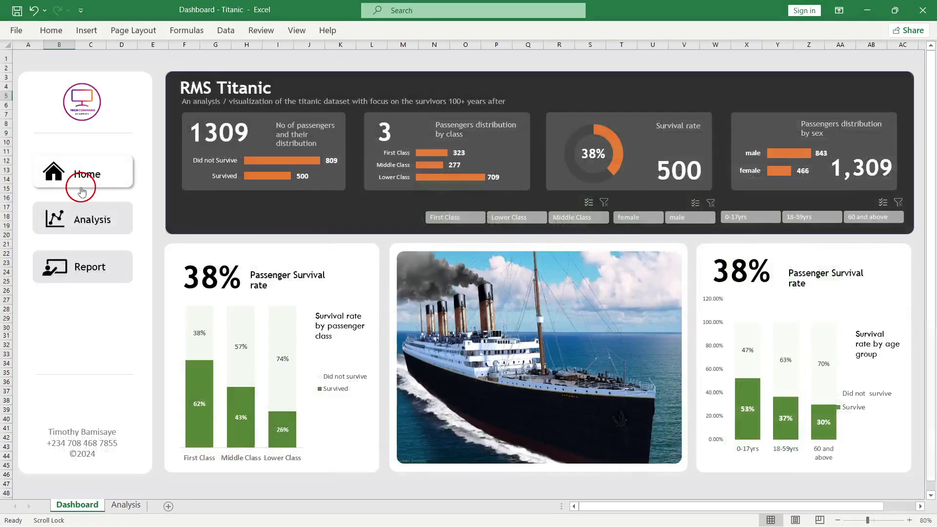
click(94, 212)
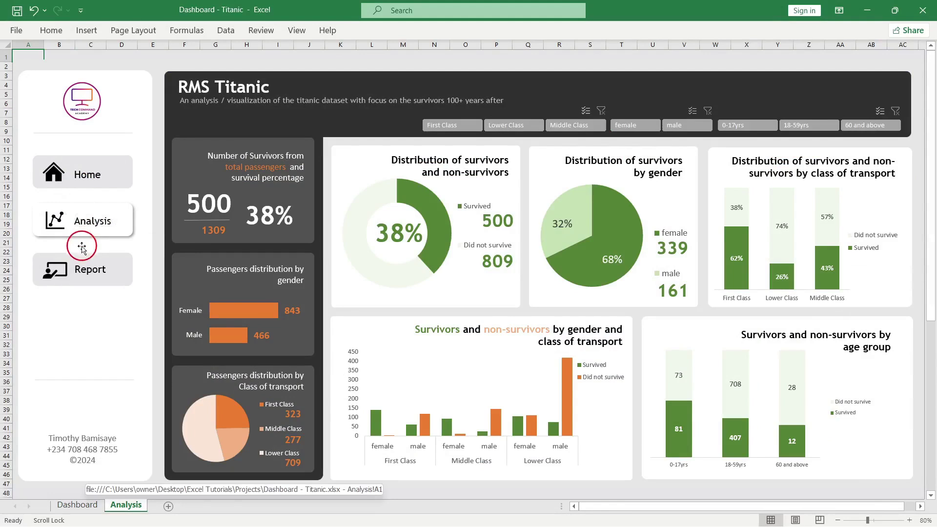
click(92, 273)
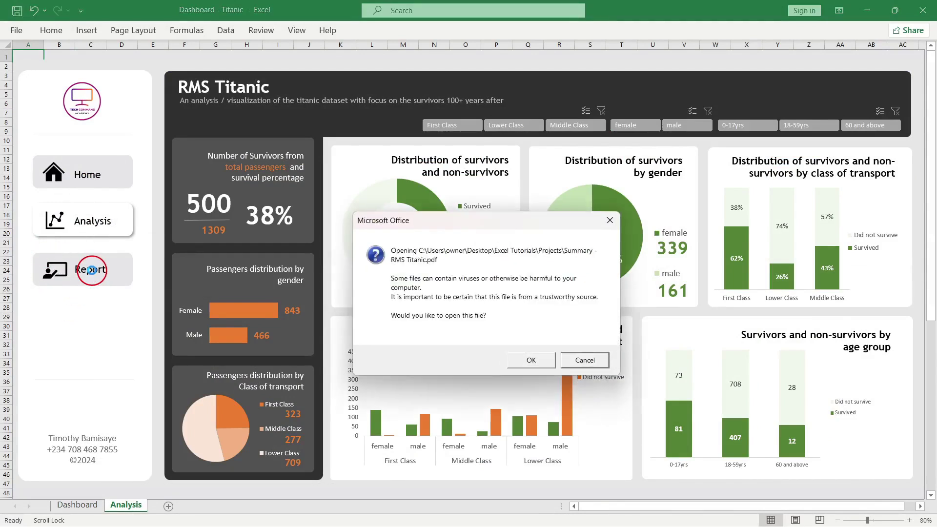
click(531, 361)
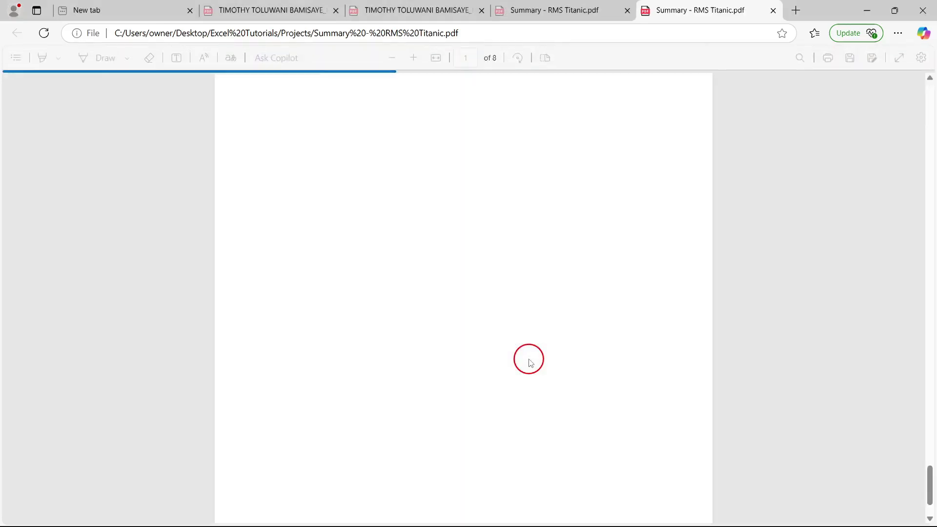
Step: Look through the survival findings and tables in Summary - RMS Titanic.pdf, then close it
scroll(389, 288, up, 20)
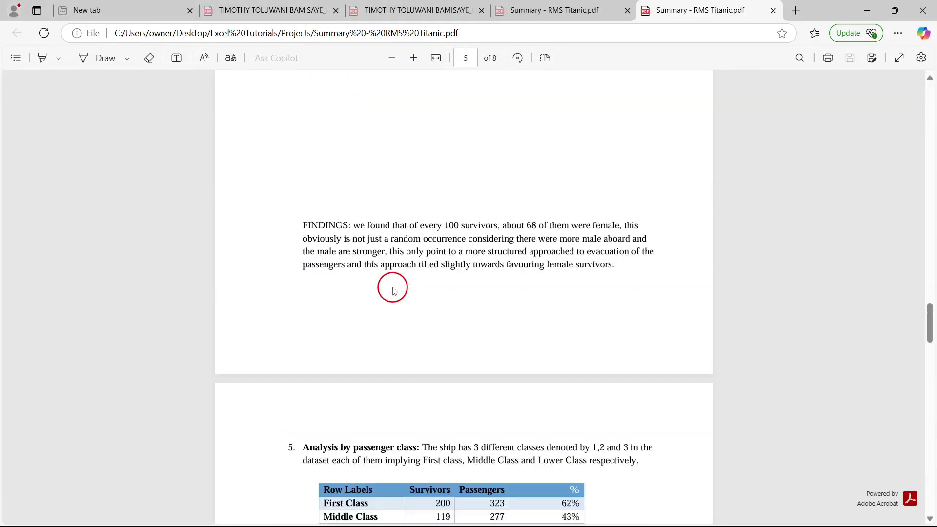
scroll(394, 291, down, 15)
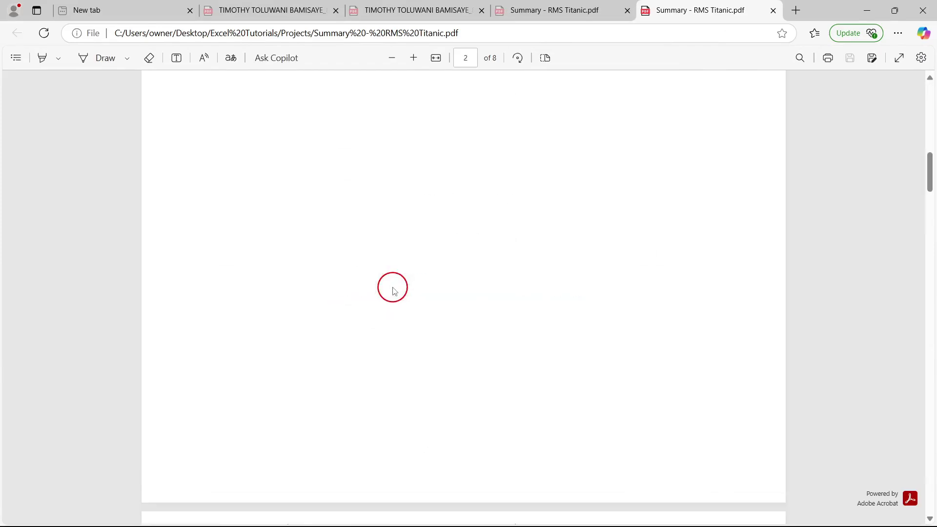
scroll(394, 291, up, 10)
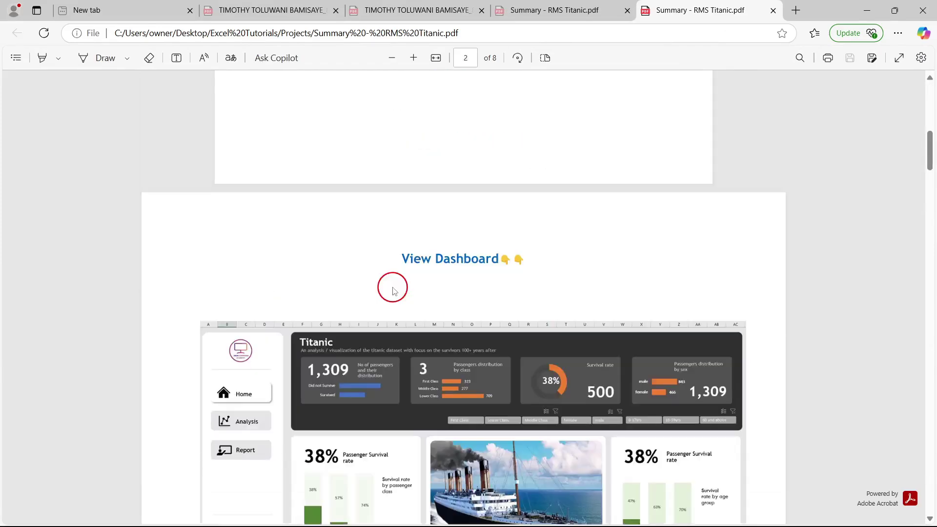
scroll(394, 291, down, 20)
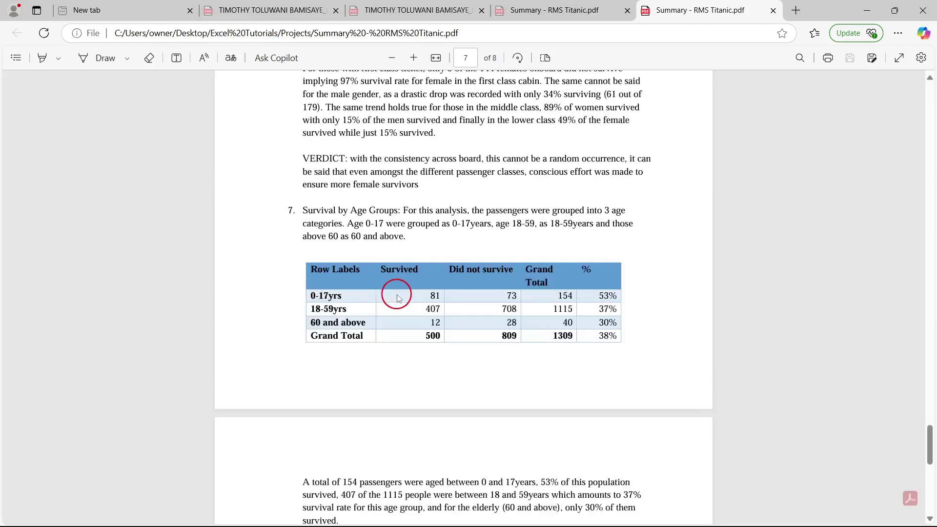
click(927, 6)
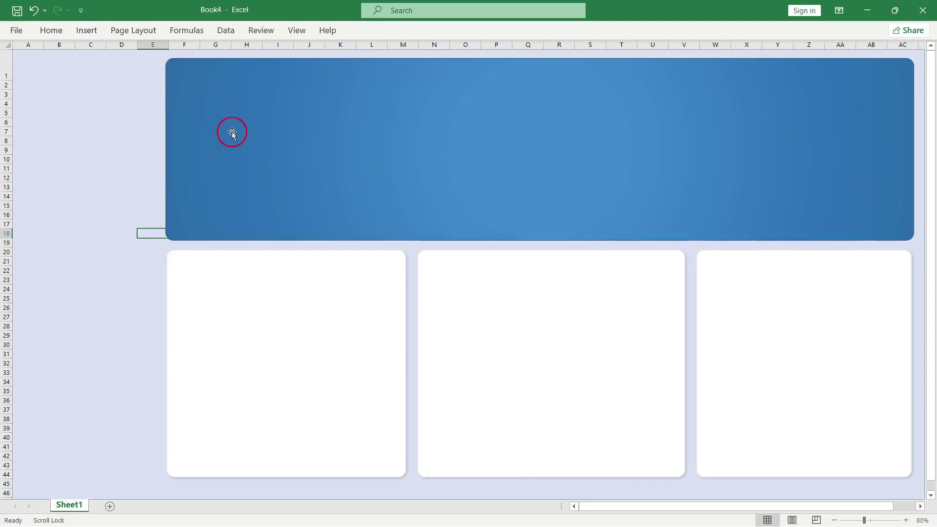
Step: Turn off Scroll Lock and move the active cell to H17
key(Scroll_Lock)
key(Up)
key(Right)
key(Right)
key(Right)
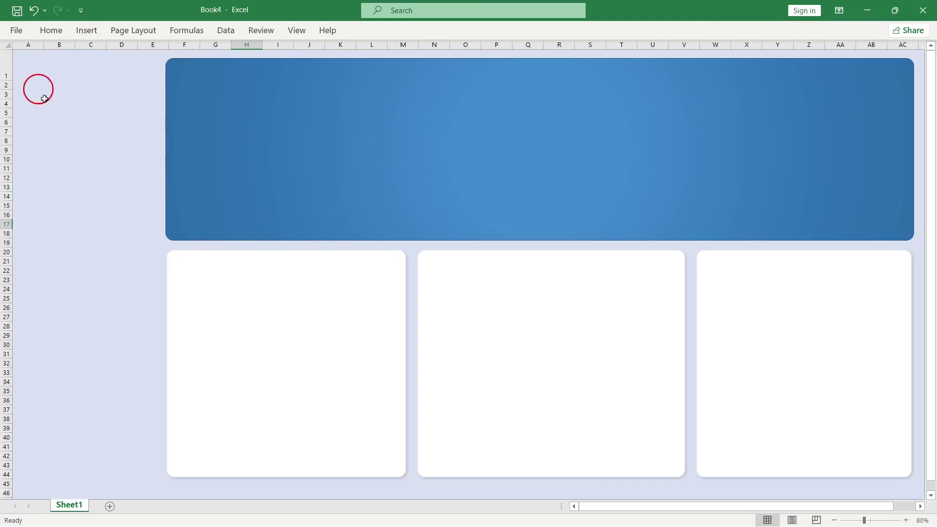
Step: Duplicate the blue header banner and reshape the copy into a tall sidebar panel over columns A to E, reaching down to row 44
click(263, 114)
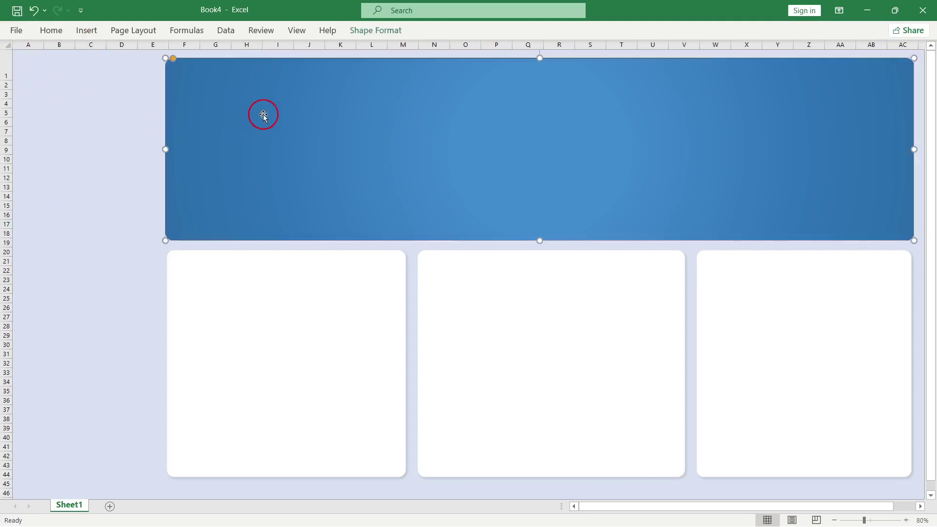
key(ctrl+d)
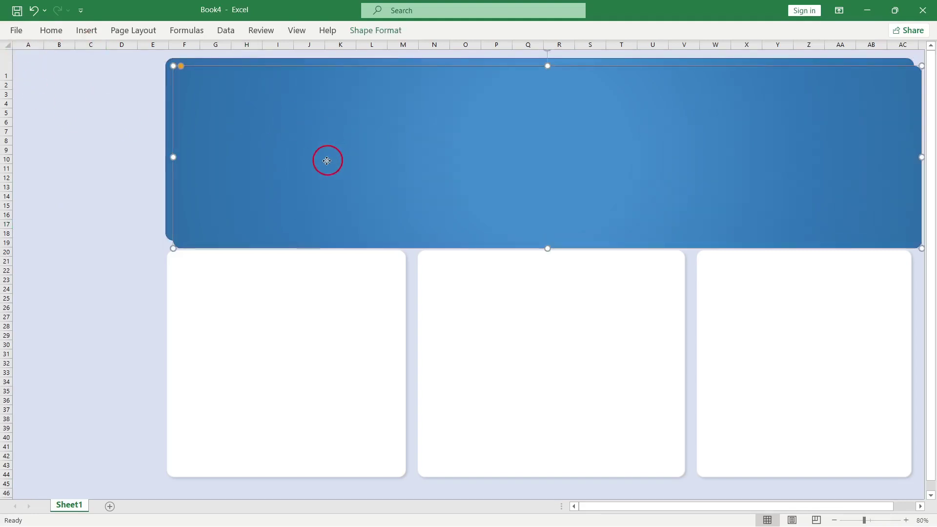
drag(326, 159, 174, 148)
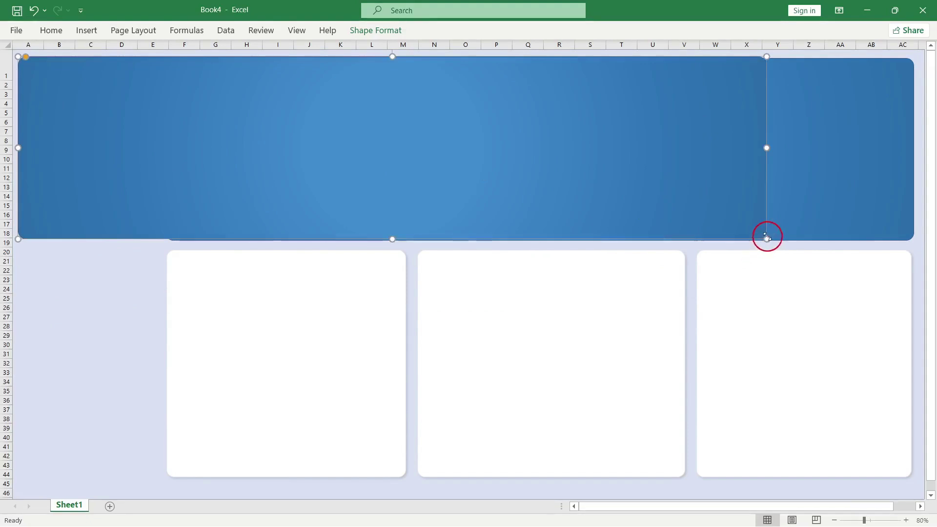
drag(767, 236, 158, 475)
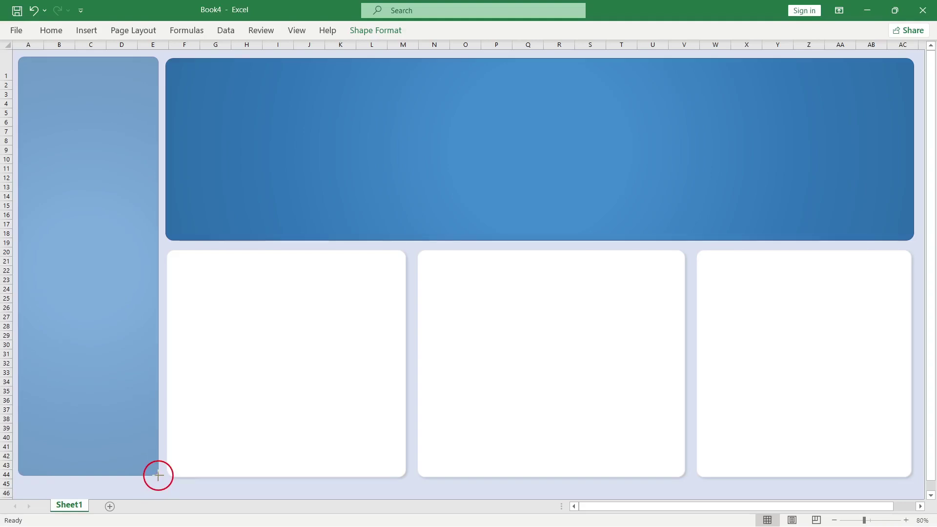
drag(158, 475, 158, 477)
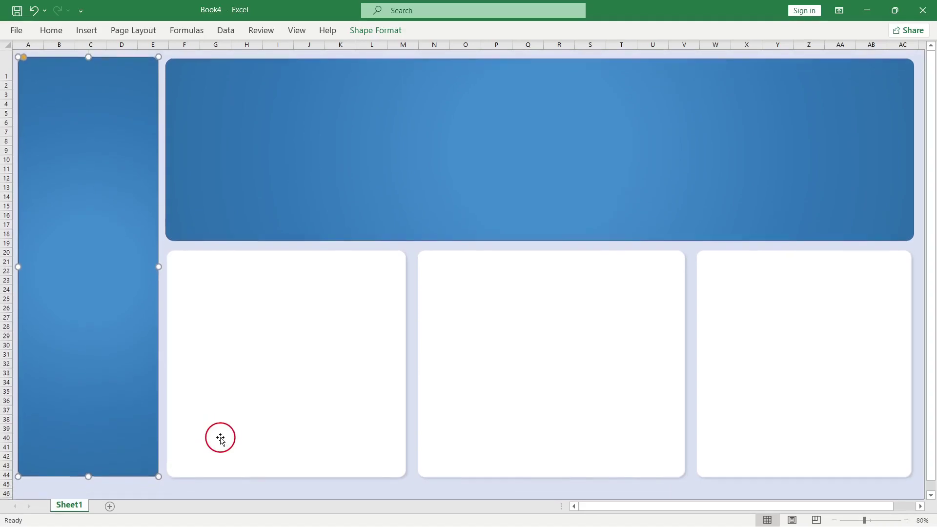
click(191, 491)
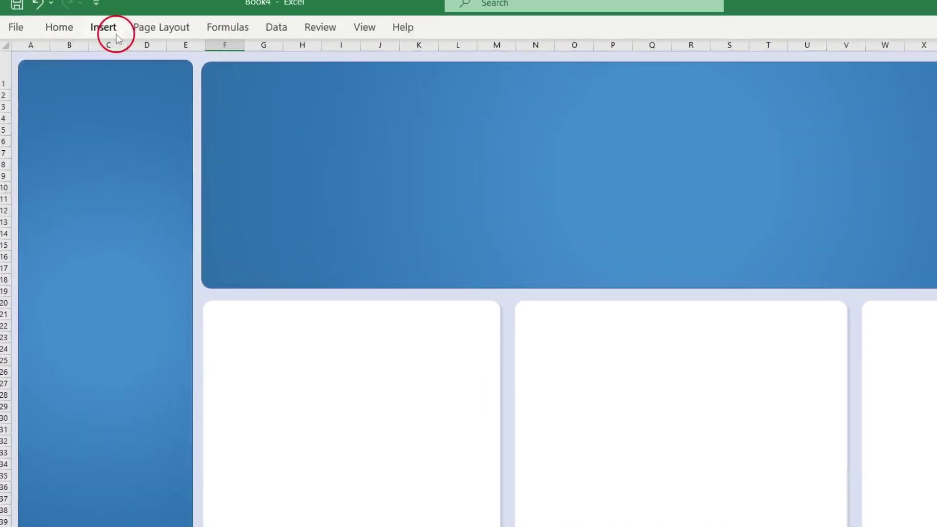
Step: Draw a rounded rectangle button across most of the blue sidebar's width, around rows 15 to 17
click(117, 35)
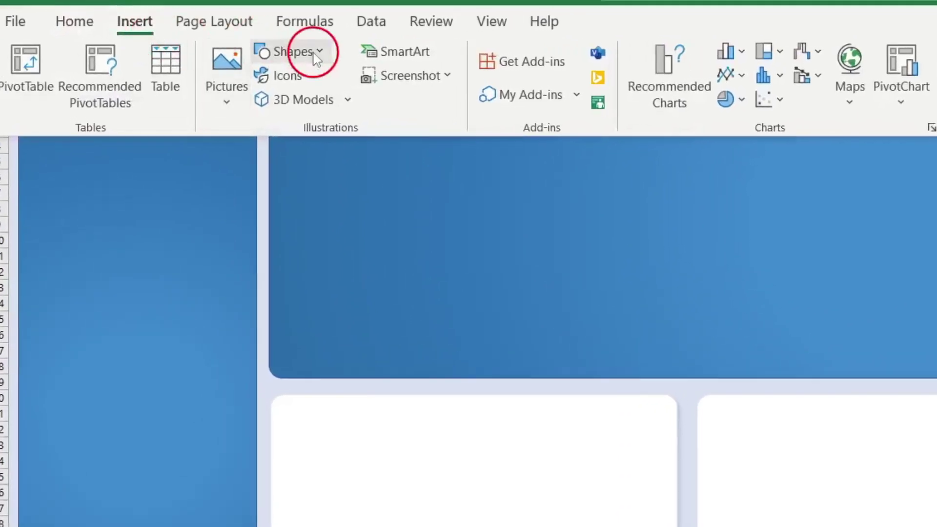
click(316, 58)
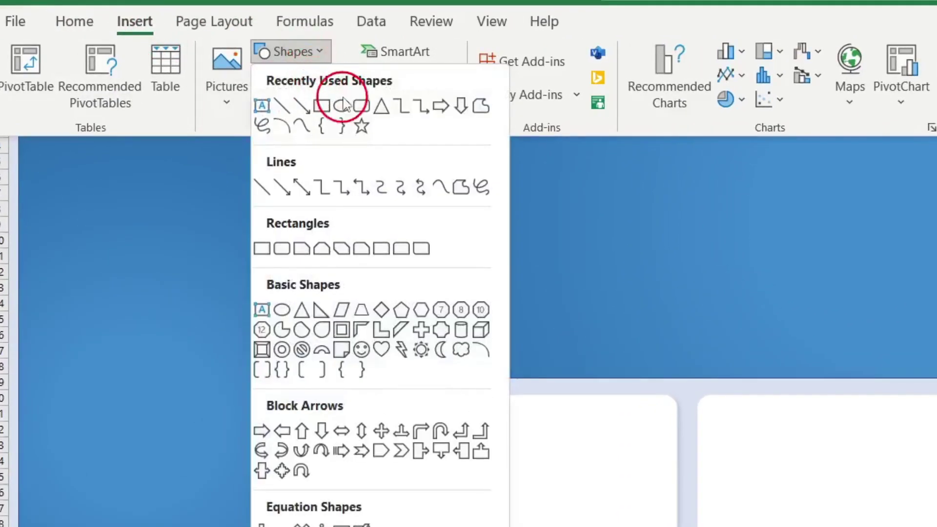
click(362, 107)
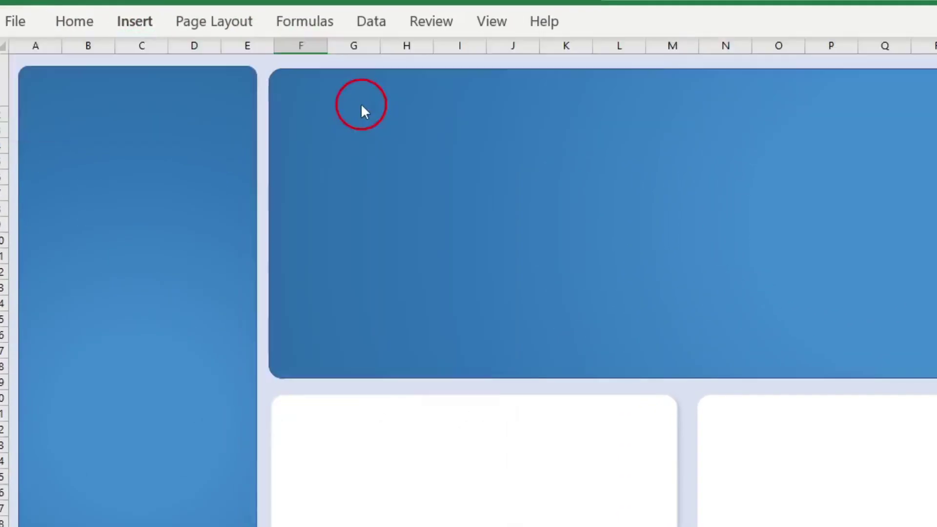
mouse_move(68, 315)
mouse_down()
mouse_move(205, 368)
mouse_move(236, 362)
mouse_up()
Step: Fill the new sidebar button shape with white
click(622, 25)
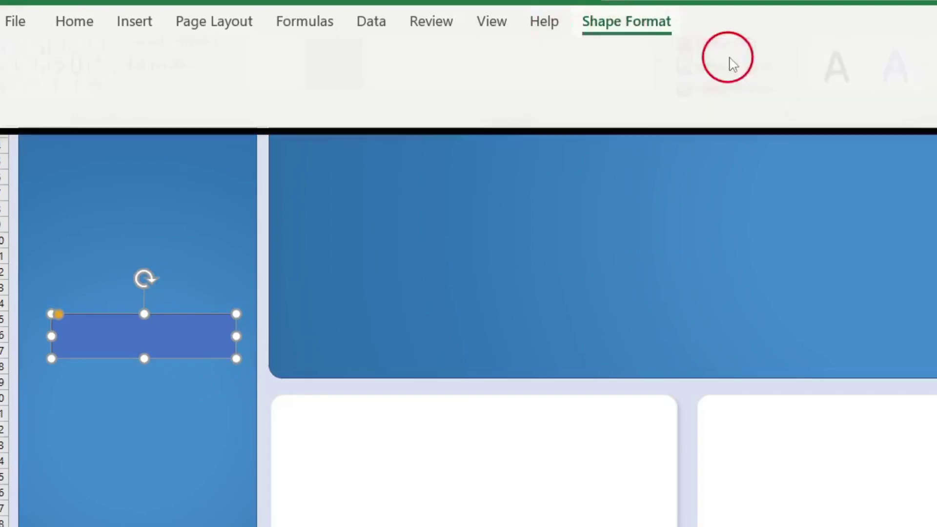
click(727, 49)
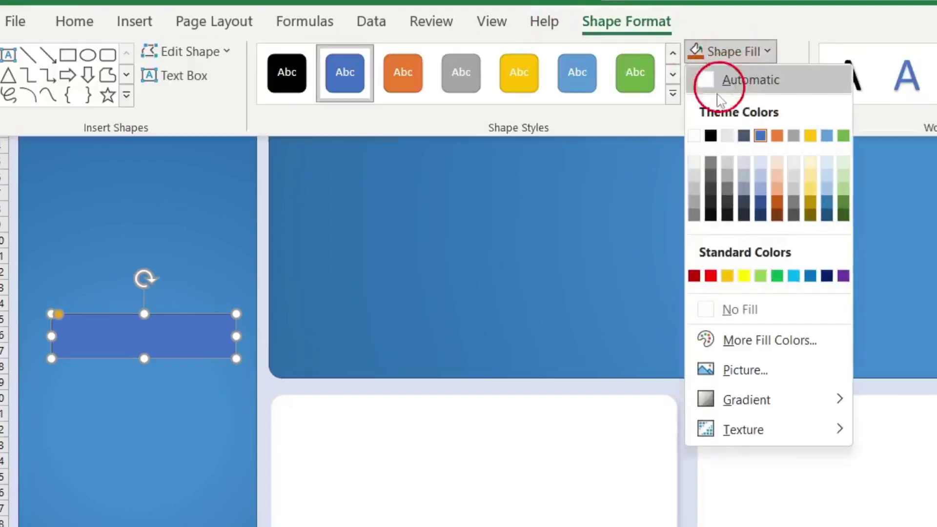
click(694, 135)
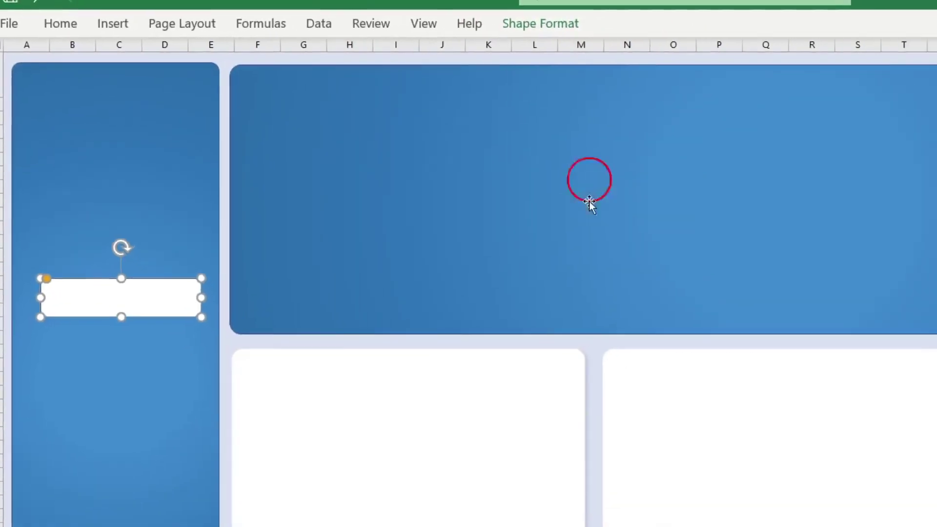
Step: Add an outer shadow cast to the bottom right to the white sidebar button, using the first Outer preset
key(ctrl+1)
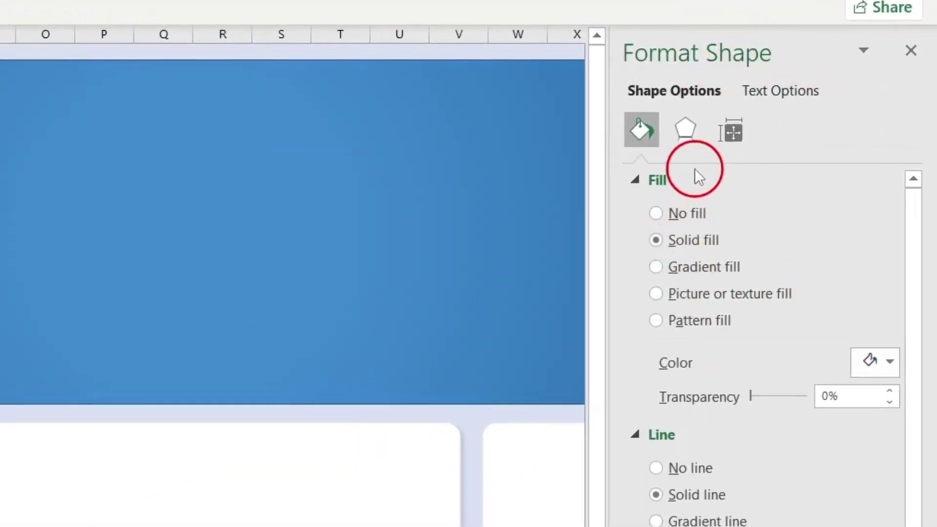
click(687, 122)
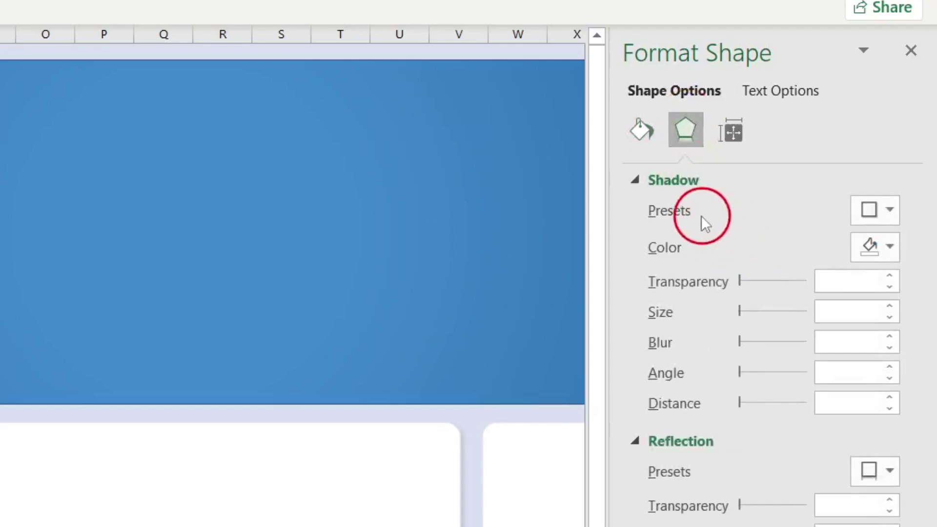
click(886, 210)
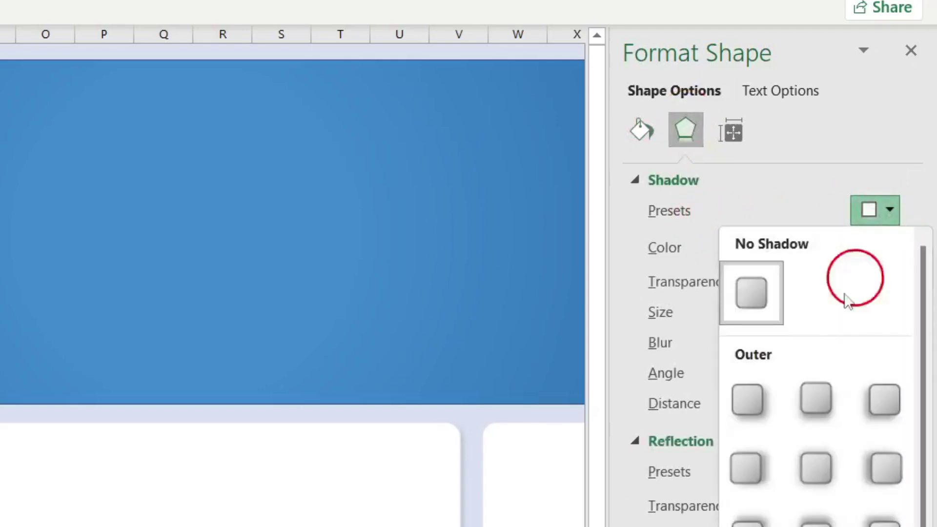
click(755, 412)
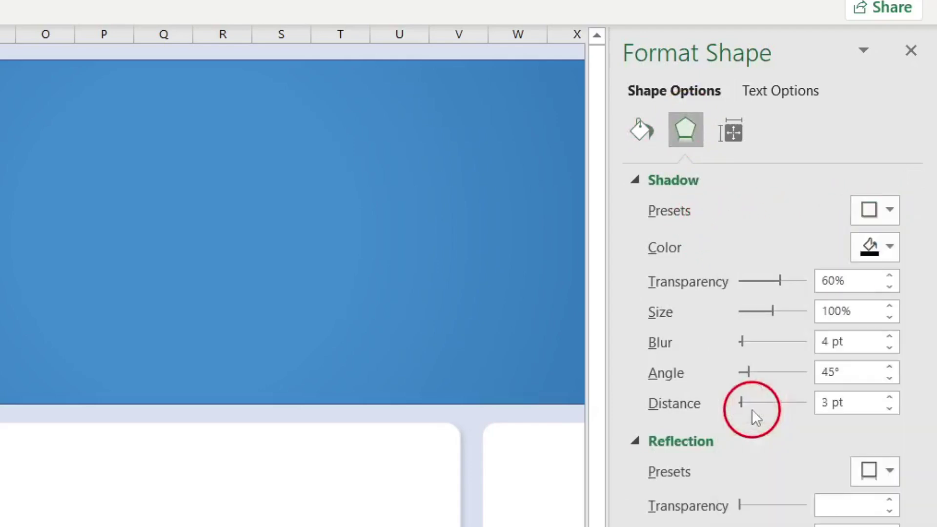
Step: Set the button's shadow colour to a darker shade of the theme's blue accent and its transparency to 77%
click(872, 248)
click(831, 308)
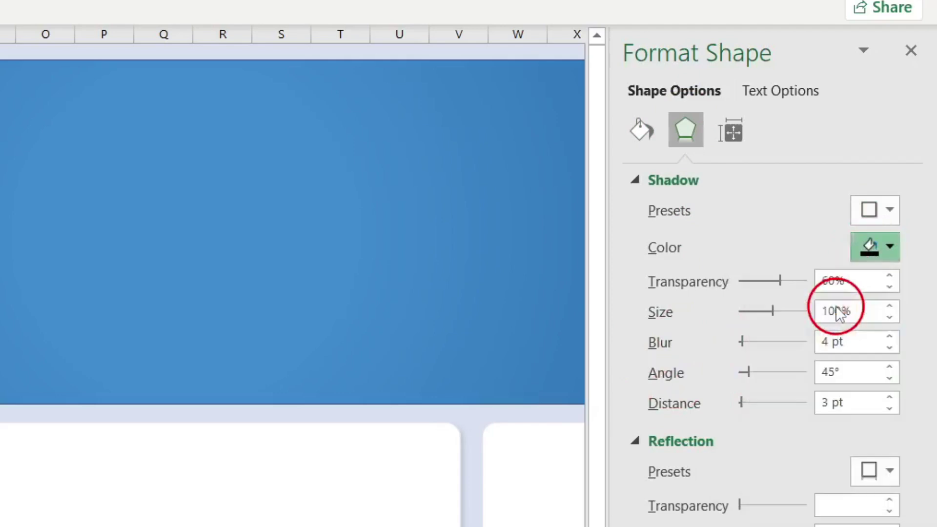
click(875, 239)
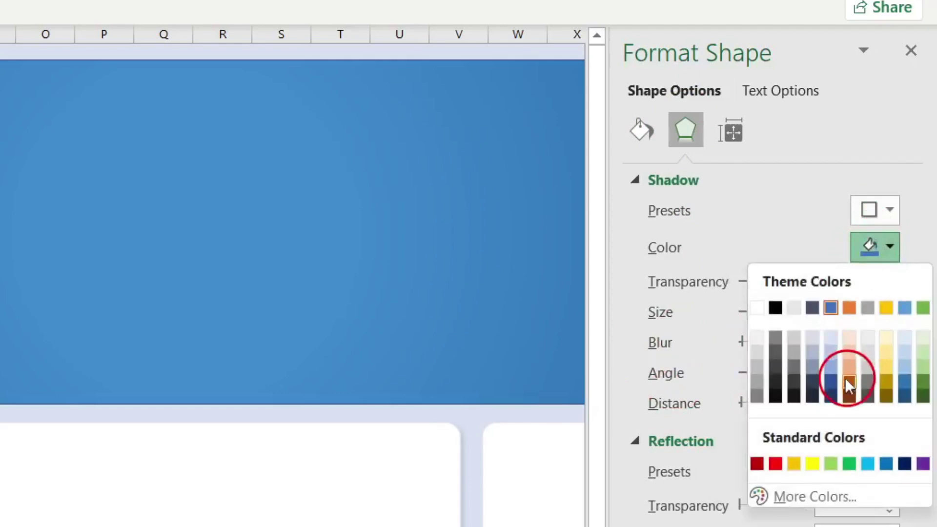
click(830, 378)
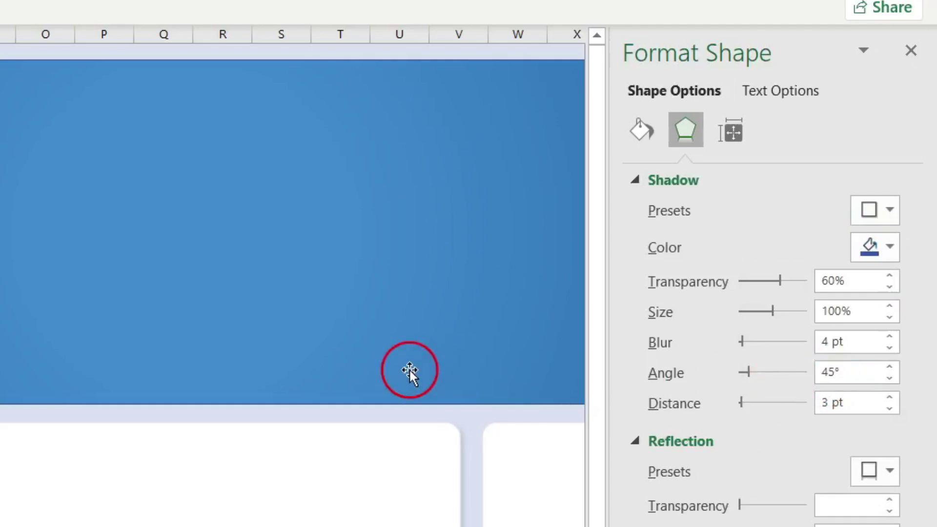
drag(780, 281, 788, 277)
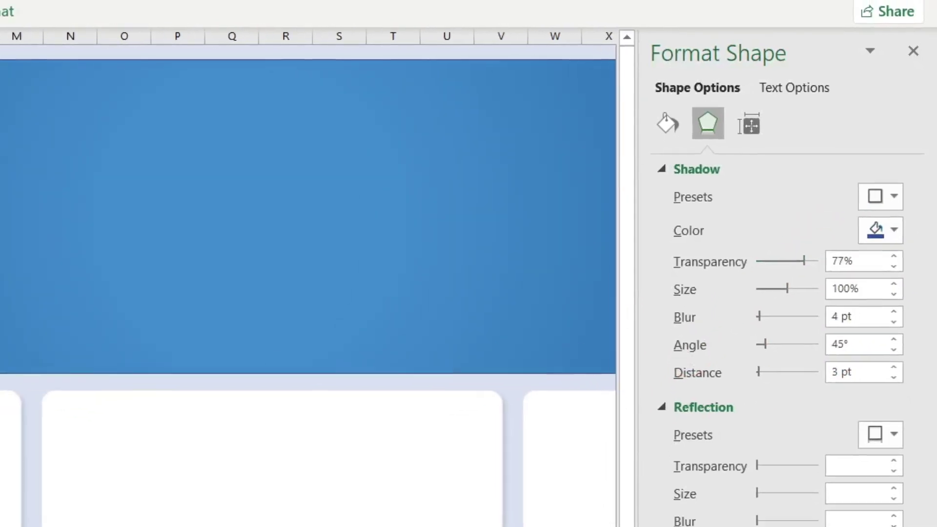
Step: Make the white sidebar button slightly taller by raising its upper edge
click(90, 213)
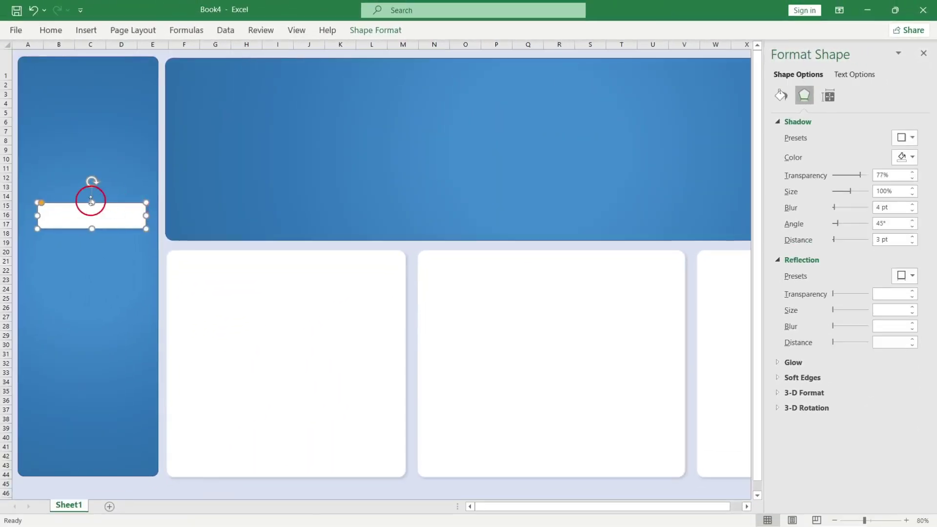
drag(91, 200, 92, 197)
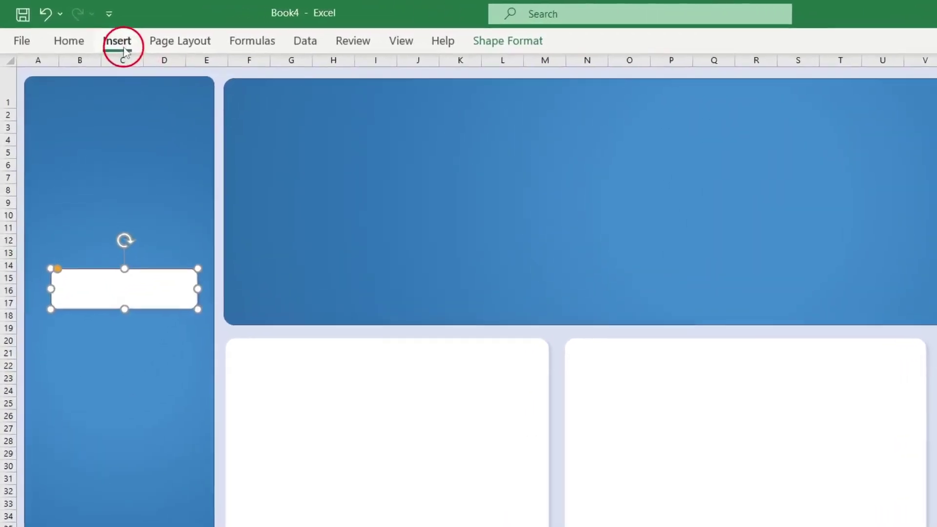
Step: Insert the ID badge, Africa globe and arrow cursor icons from the stock icon library
click(86, 30)
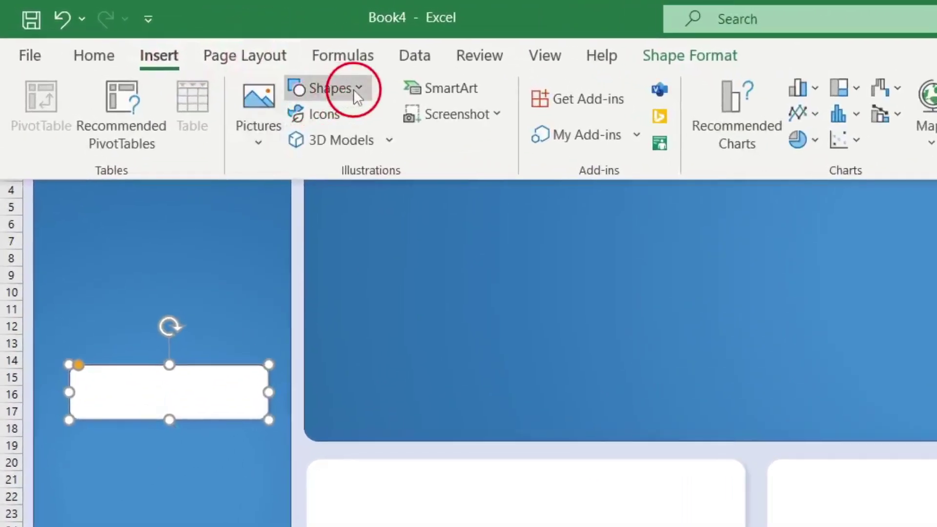
click(303, 76)
click(151, 55)
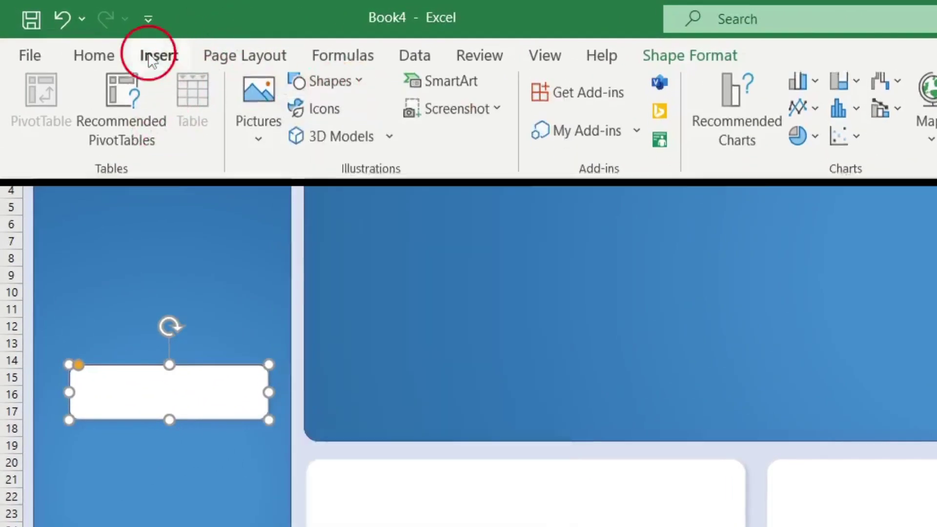
click(151, 57)
click(322, 115)
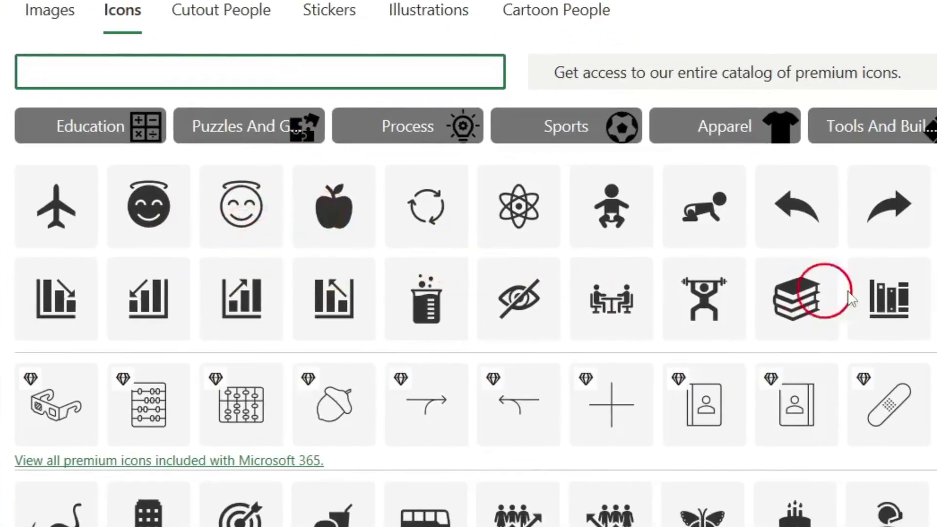
scroll(862, 303, down, 2)
scroll(862, 303, down, 2)
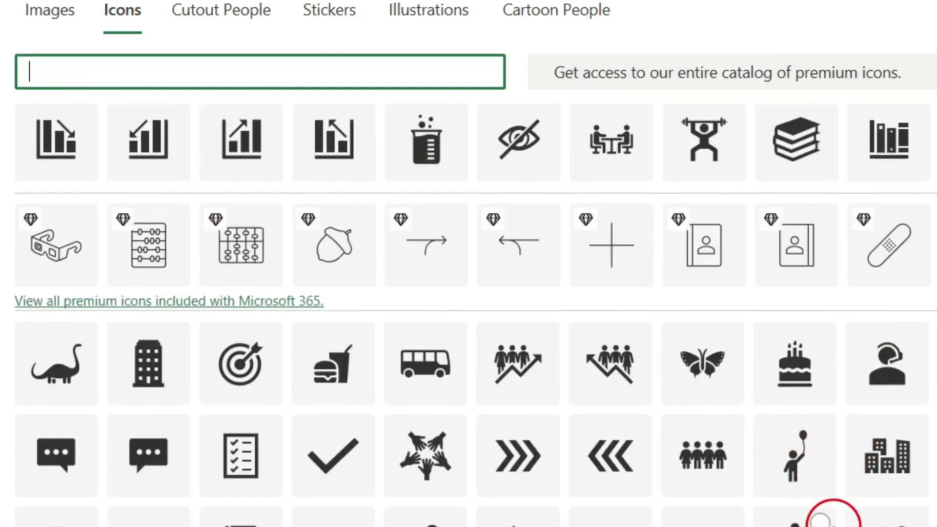
scroll(825, 519, down, 8)
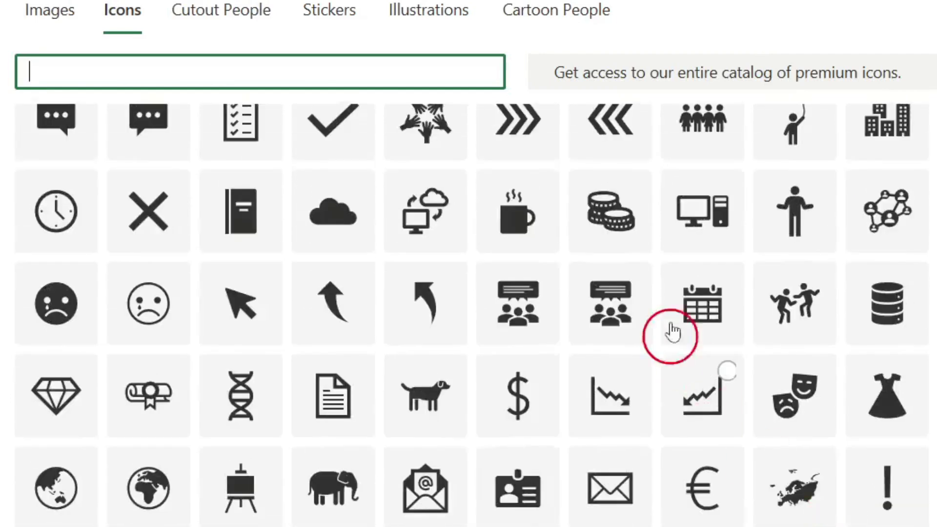
click(542, 463)
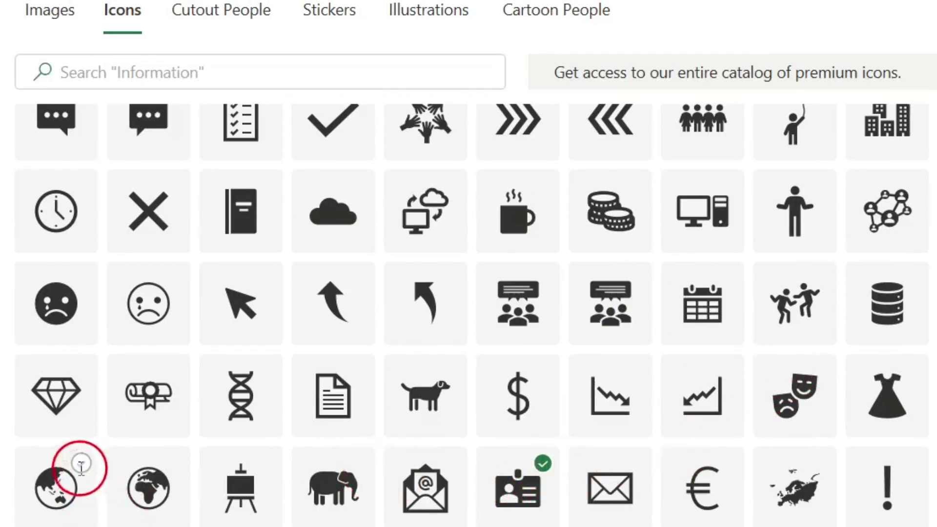
click(173, 464)
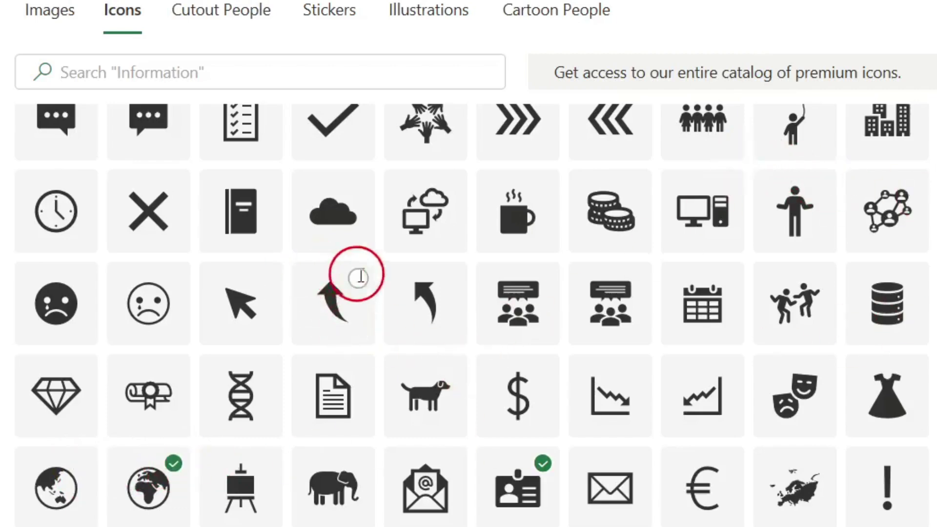
click(266, 279)
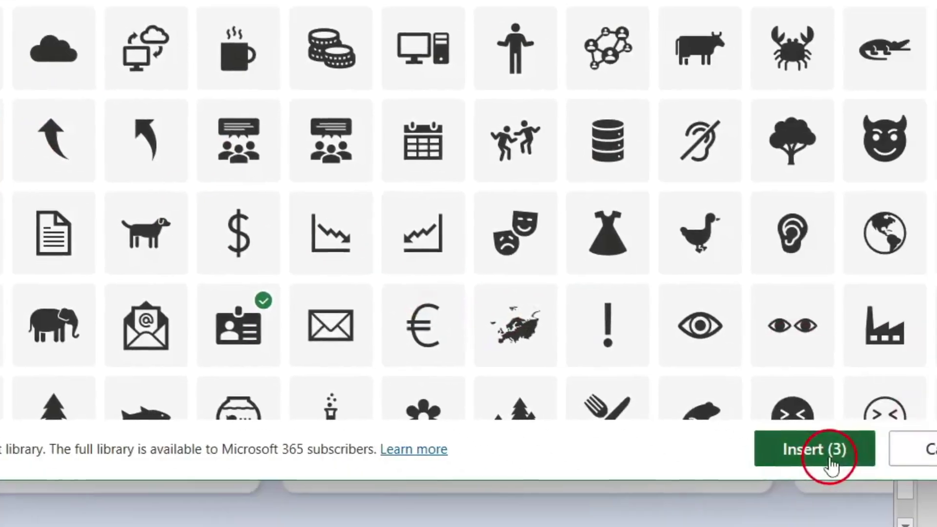
click(830, 452)
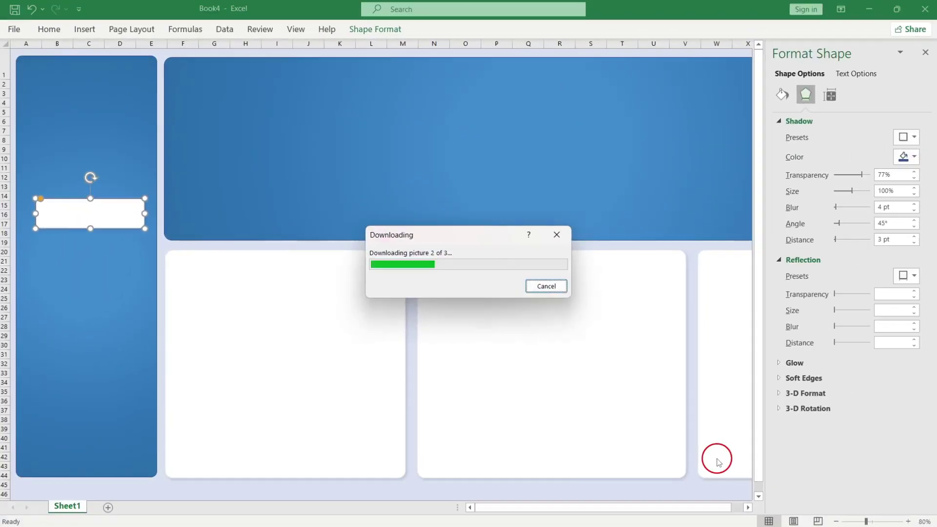
Step: Move the three inserted icons together from below the white panels up onto the blue header panel
scroll(406, 414, down, 2)
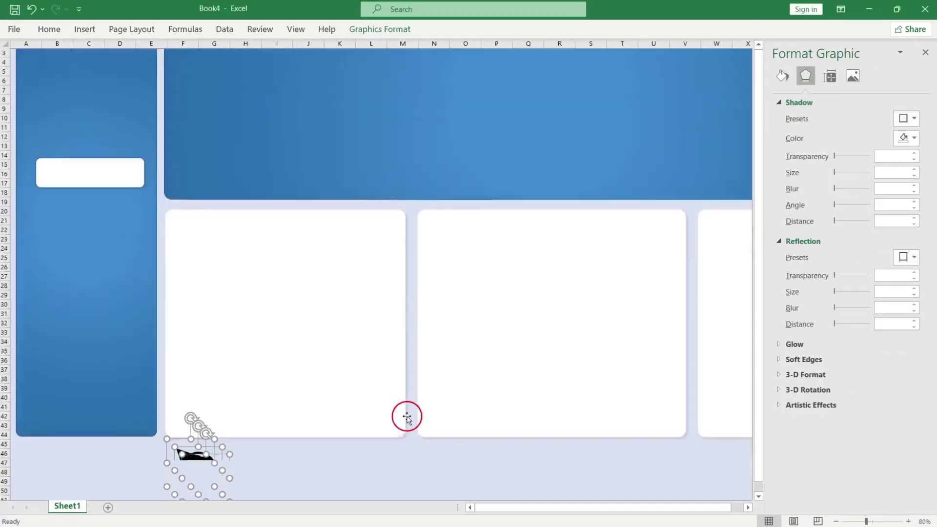
drag(210, 450, 253, 122)
scroll(252, 146, up, 2)
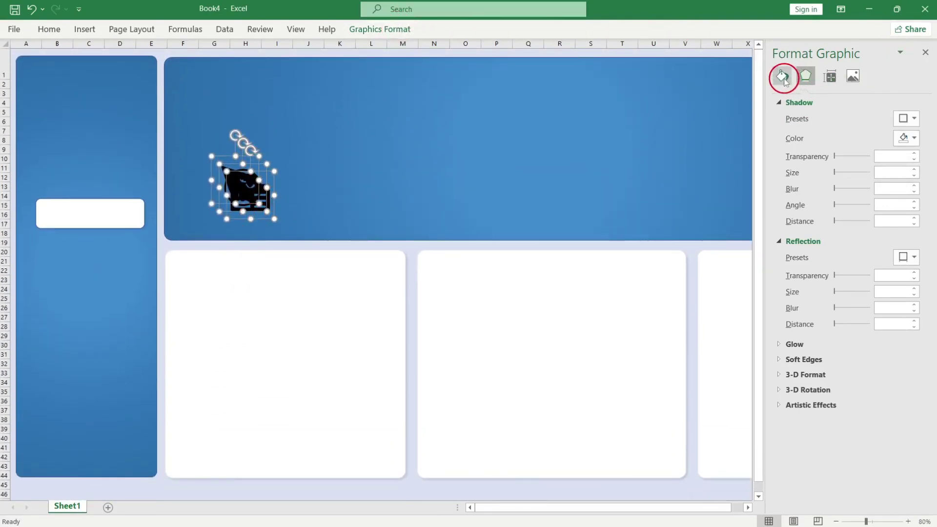
Step: Set the fill colour of all three icons to the theme's blue accent
click(784, 78)
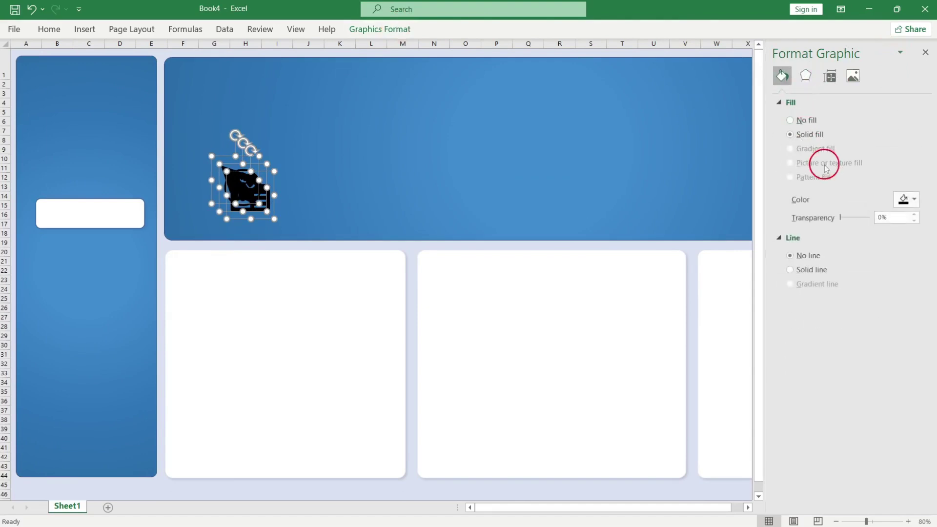
click(907, 205)
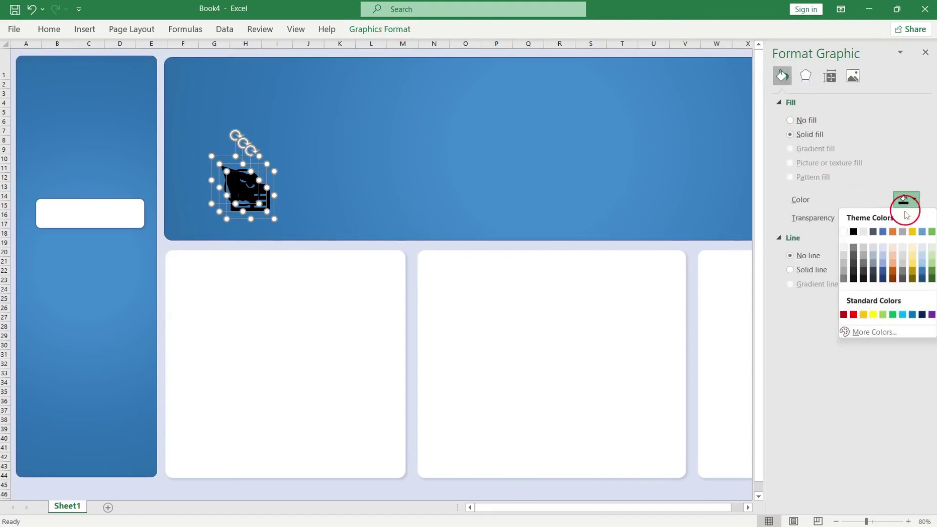
click(883, 232)
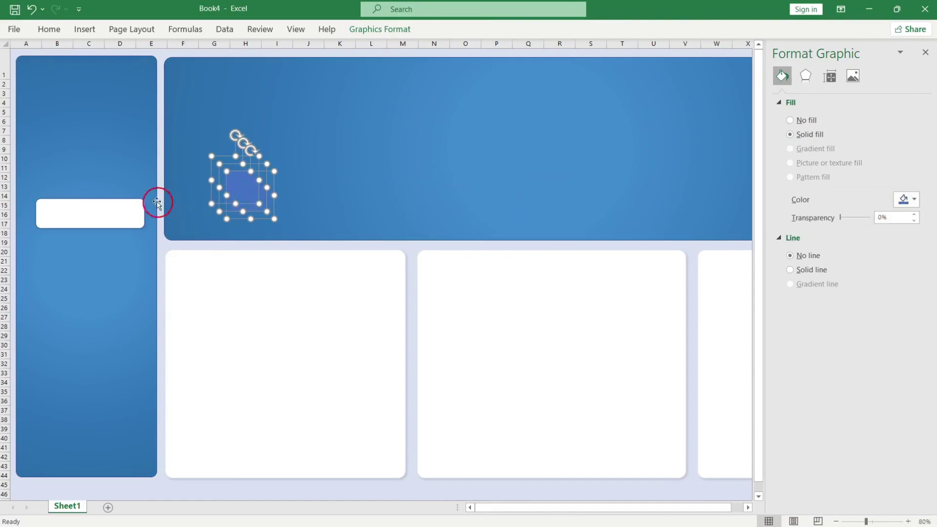
Step: Move the icons to the sidebar button, then set the ID badge and globe aside on the first white panel
drag(249, 200, 119, 249)
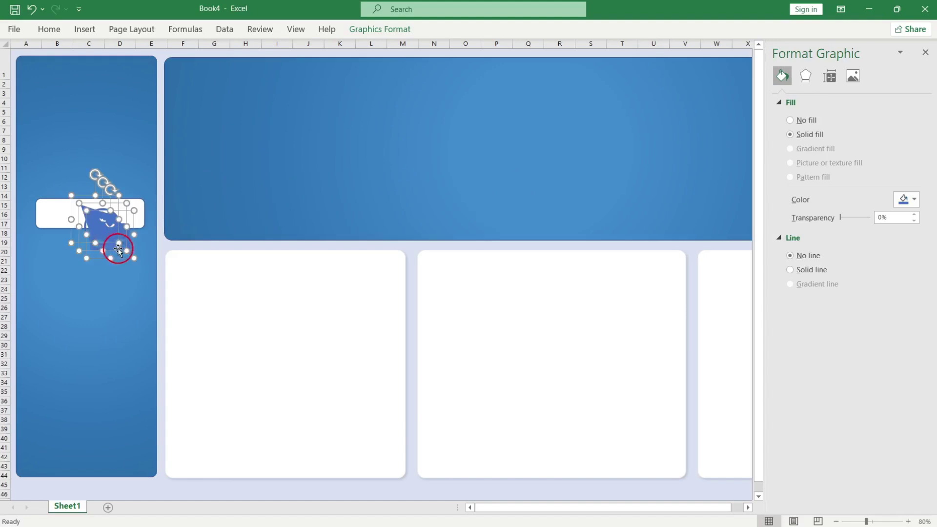
click(185, 486)
drag(112, 247, 282, 367)
drag(111, 230, 318, 339)
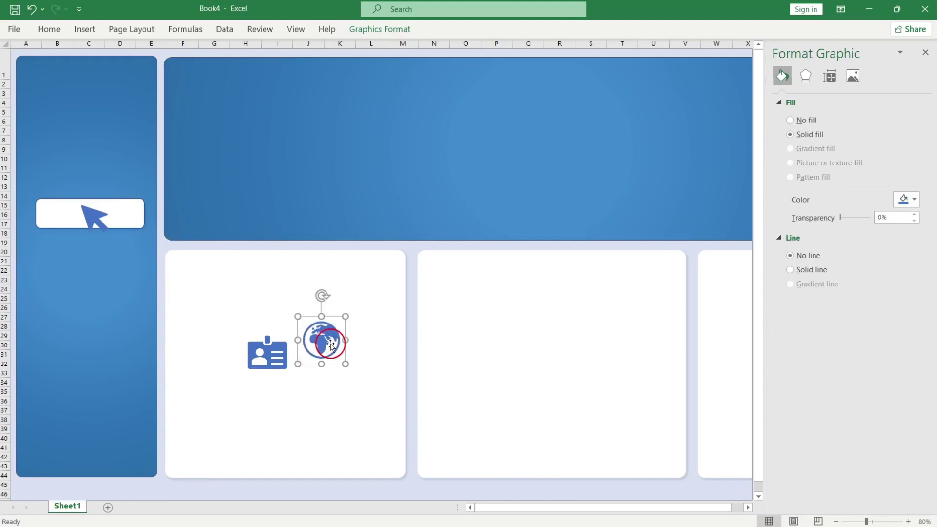
Step: Shrink the arrow cursor icon and place it inside the left end of the white sidebar button
click(93, 212)
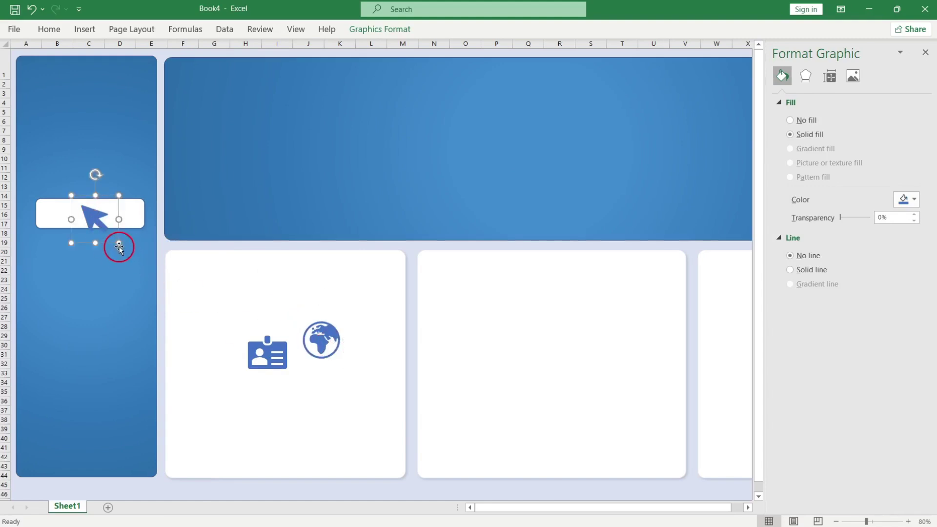
drag(104, 232, 53, 213)
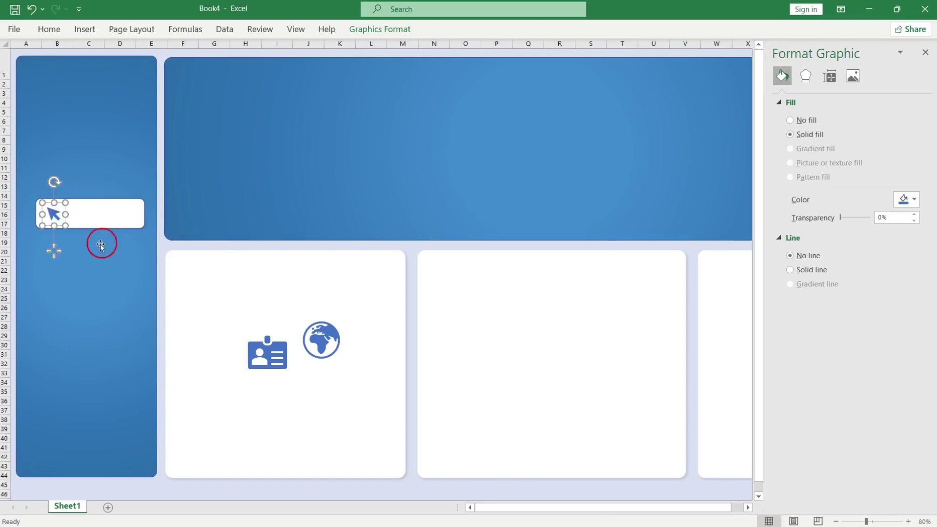
Step: Add a blue "Home" text box without fill to the white sidebar button and remove its outline
click(83, 214)
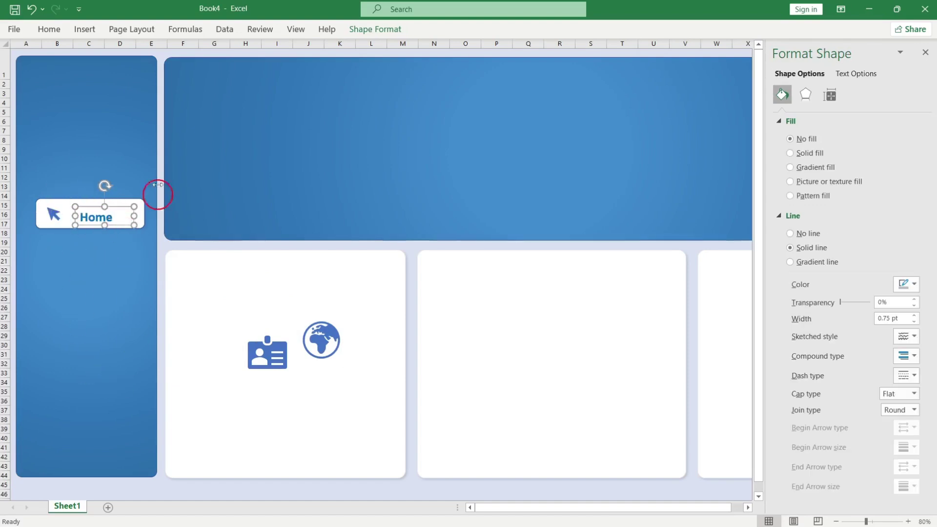
click(370, 28)
click(440, 60)
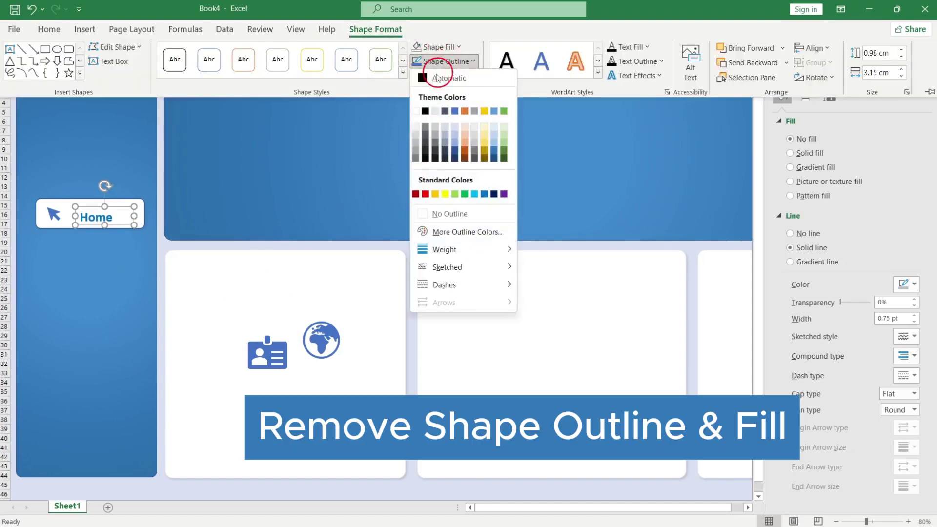
click(439, 215)
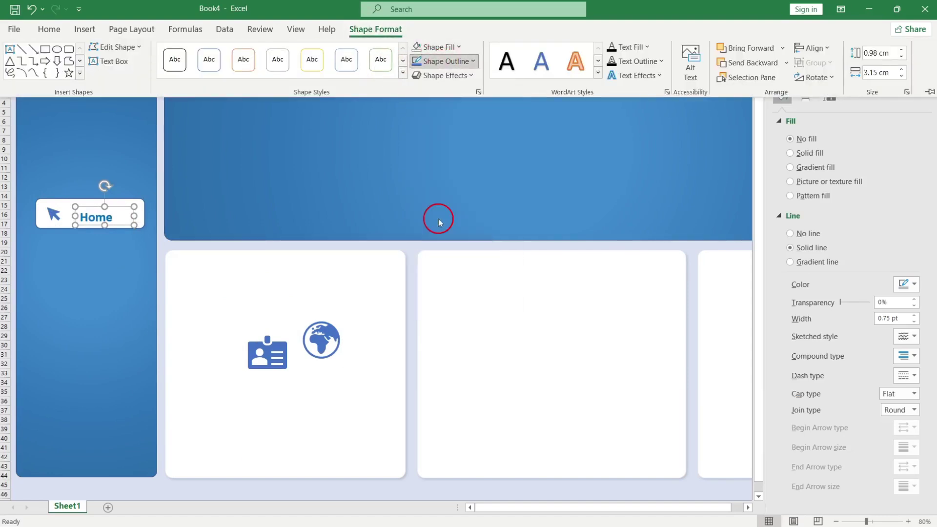
key(ctrl+F1)
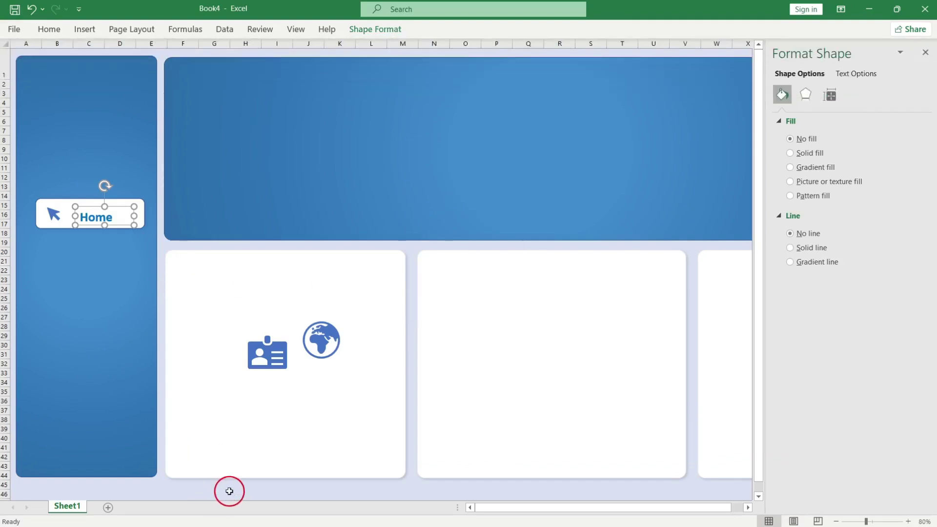
Step: Move the Home text box slightly up and left, closer to the arrow cursor icon
click(230, 491)
click(96, 218)
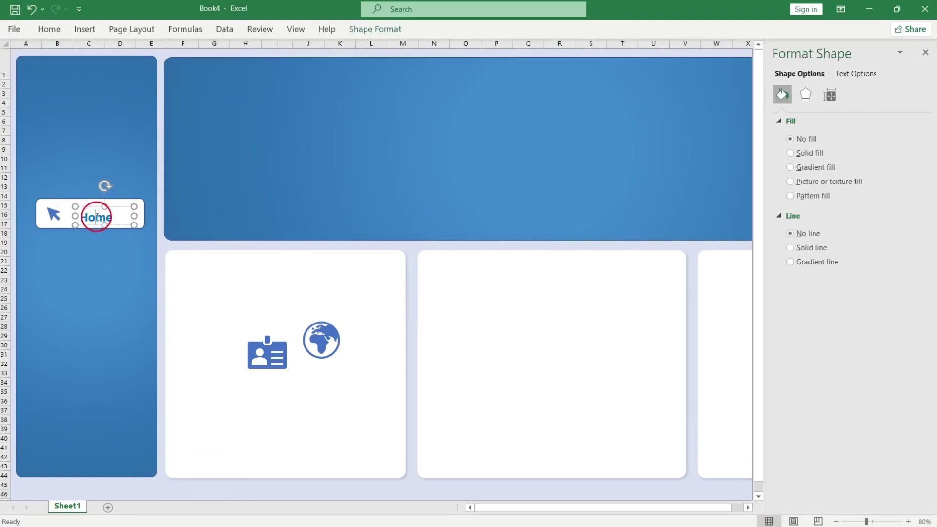
drag(118, 225, 105, 221)
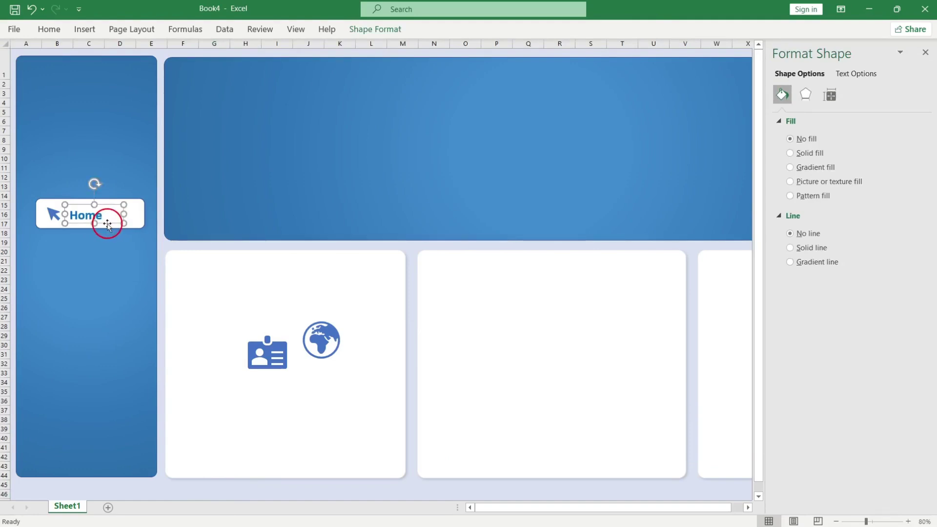
Step: Group the Home text box, the arrow cursor icon and the white button shape into one object
shift+click(47, 215)
shift+click(135, 217)
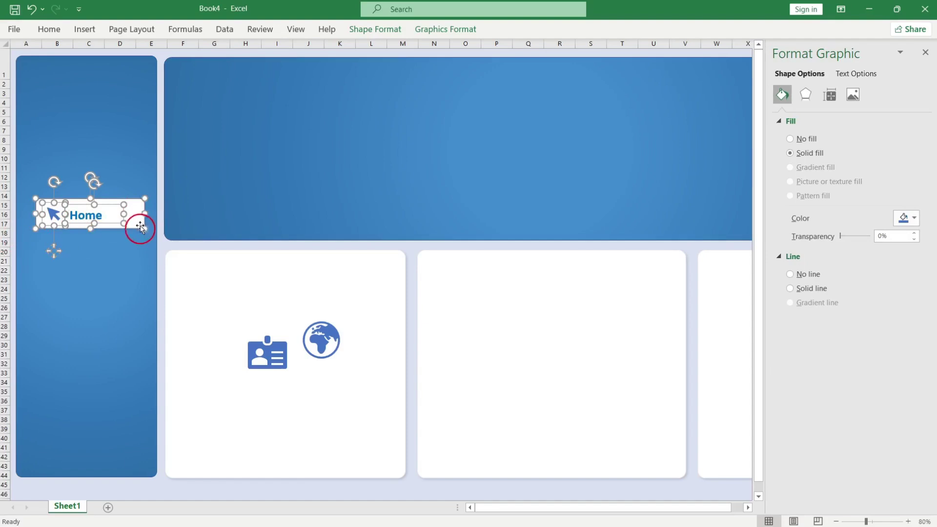
right_click(141, 217)
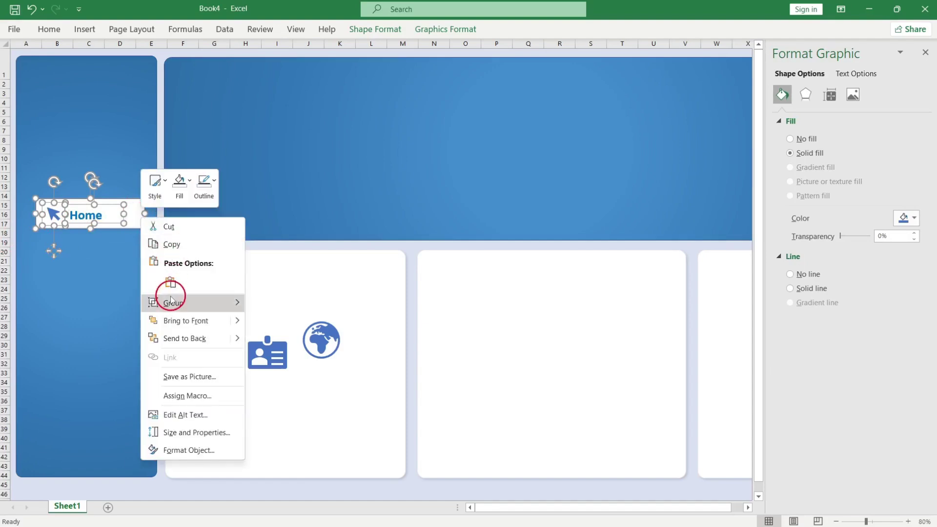
mouse_move(169, 301)
click(254, 305)
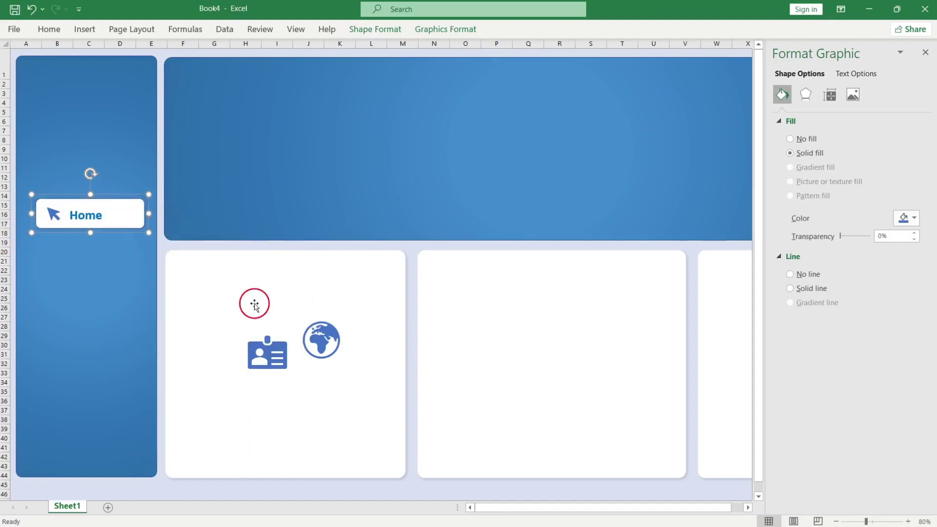
Step: Duplicate the grouped Home button and align the copy directly below the original in the sidebar
key(ctrl+d)
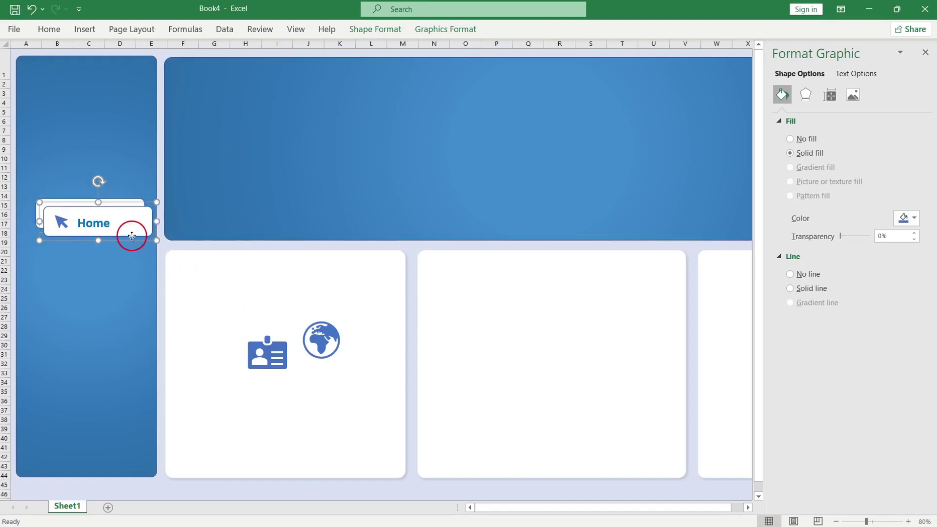
drag(132, 235, 124, 278)
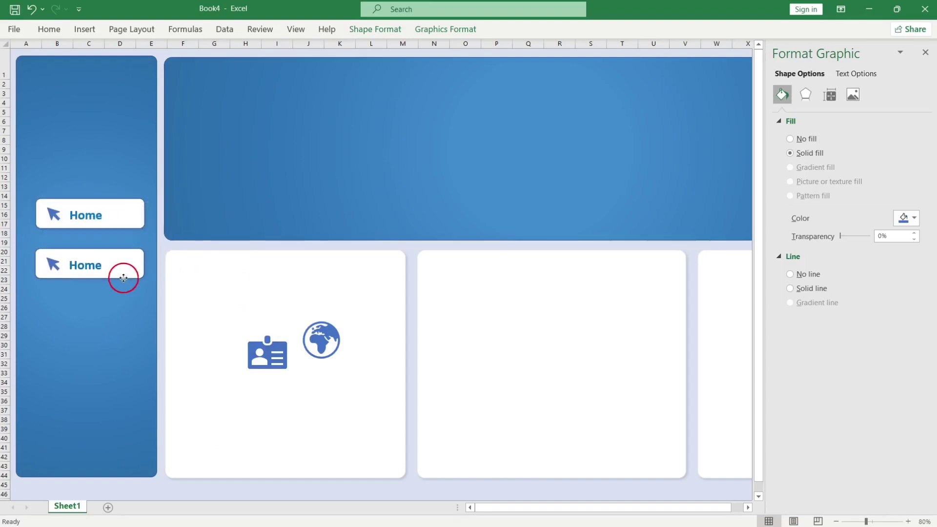
Step: Delete the arrow cursor icon from the lower button and change its label to "Page 2"
click(61, 260)
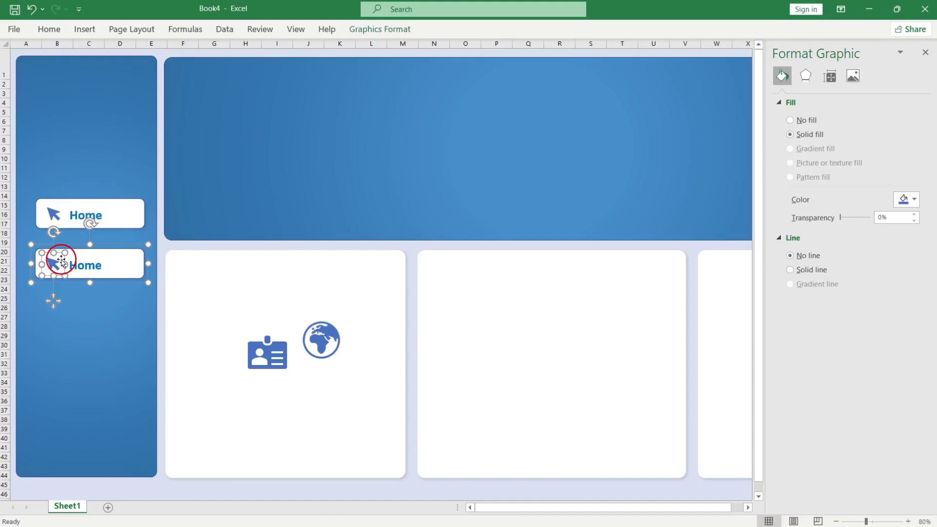
key(Delete)
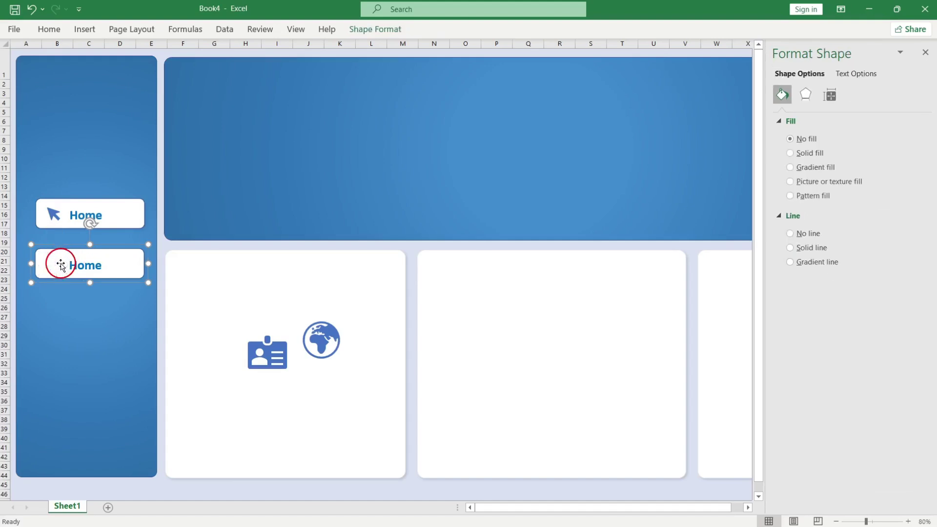
click(70, 265)
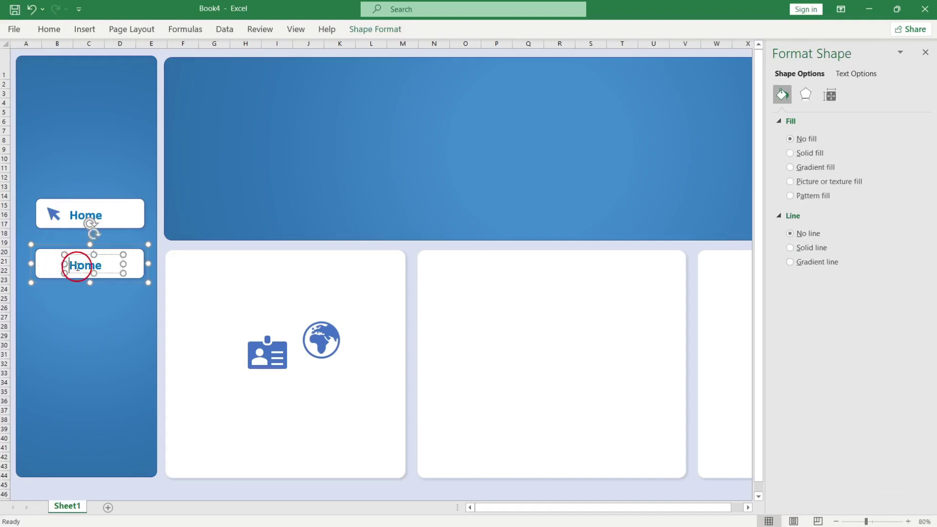
text(O)
Step: Move the globe icon from the white card to the Page 2 button and shrink it to fit the button
click(318, 338)
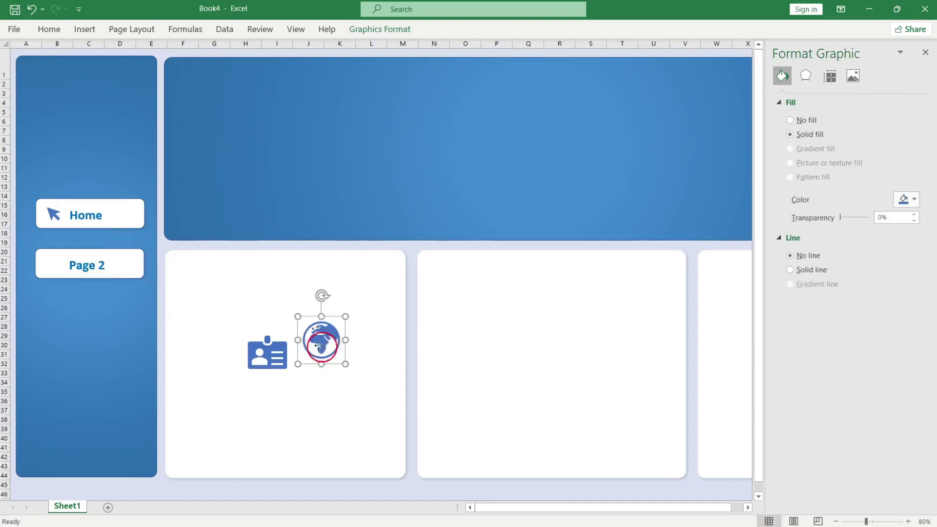
key(Delete)
click(57, 266)
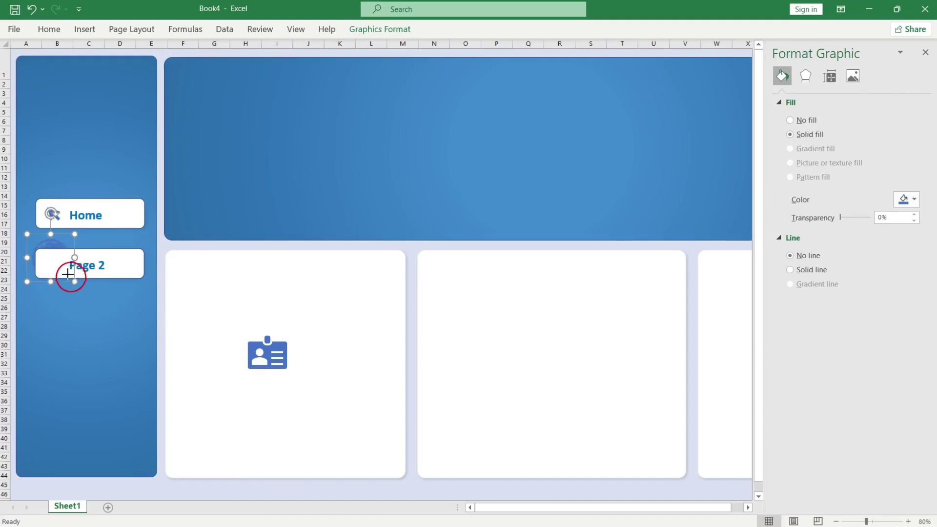
drag(68, 274, 50, 242)
key(Escape)
right_click(51, 241)
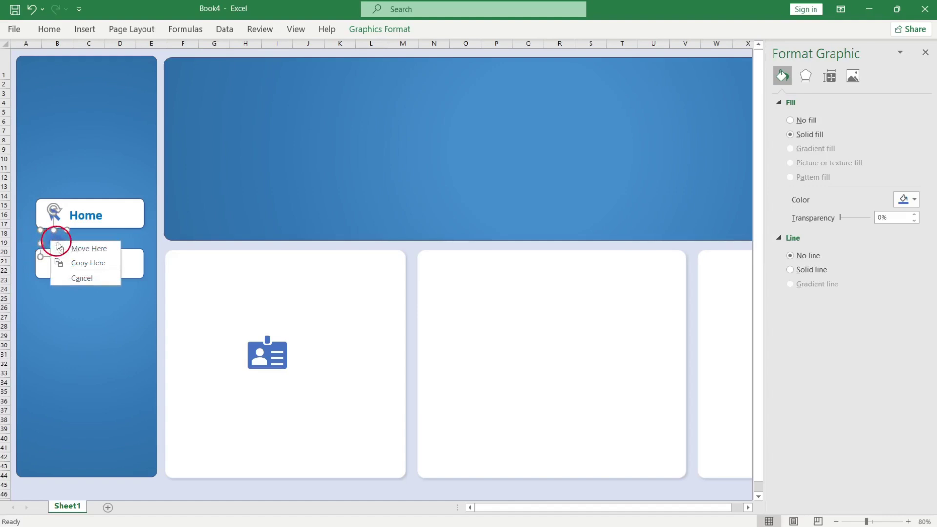
key(Escape)
Step: Bring the globe icon to the front and position it on the Page 2 button, just before the label
right_click(44, 233)
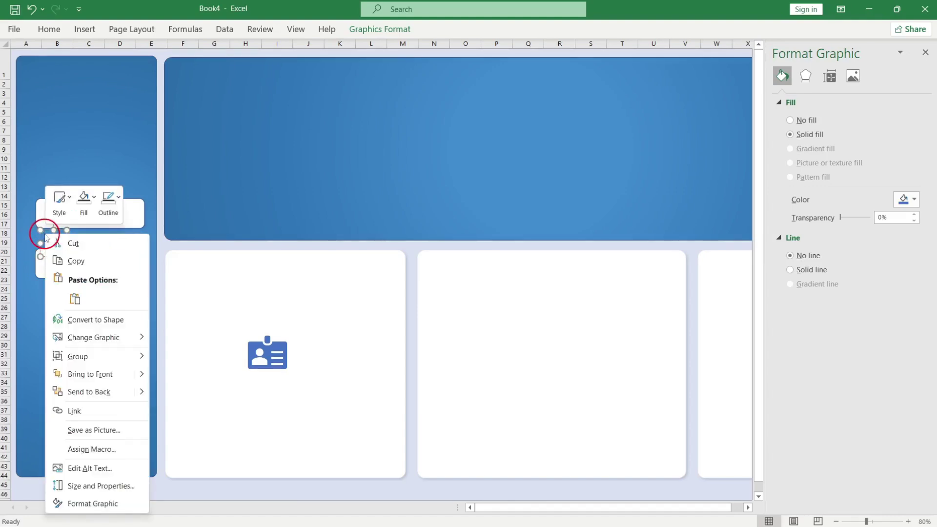
click(90, 374)
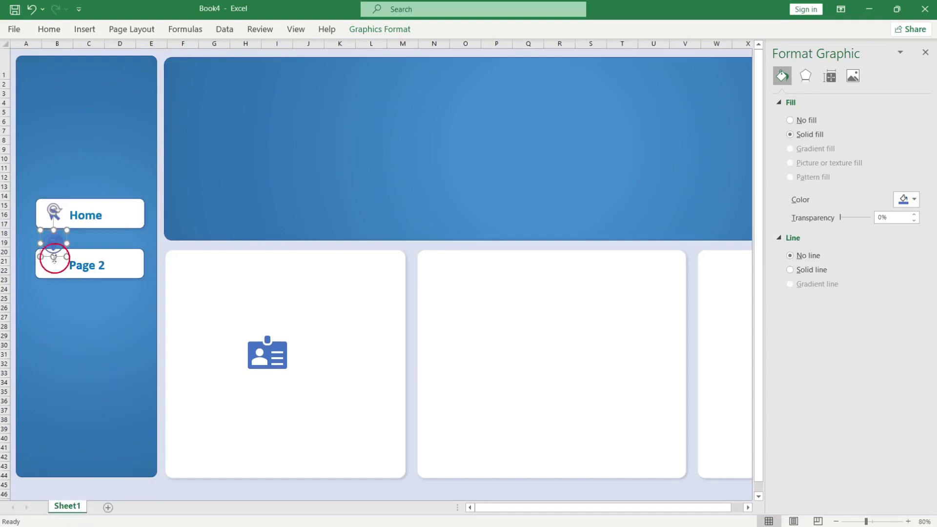
drag(56, 264, 52, 264)
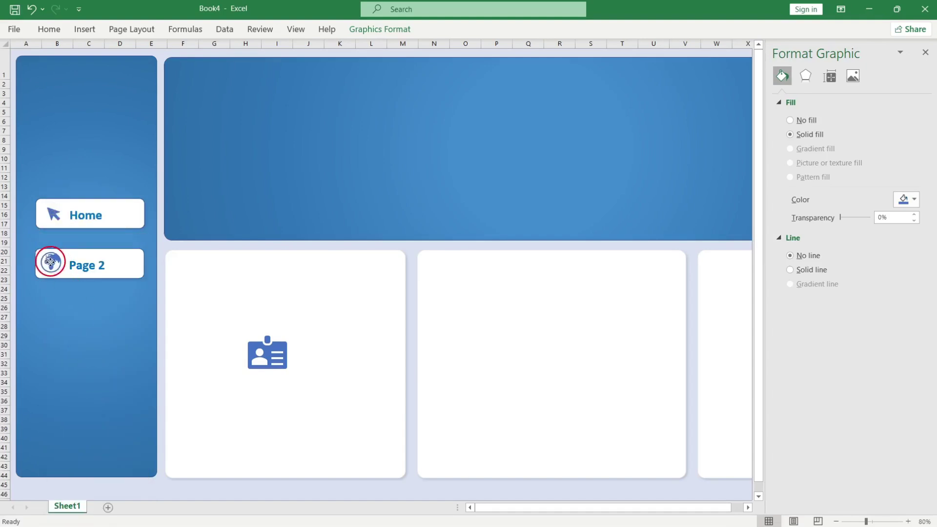
click(165, 492)
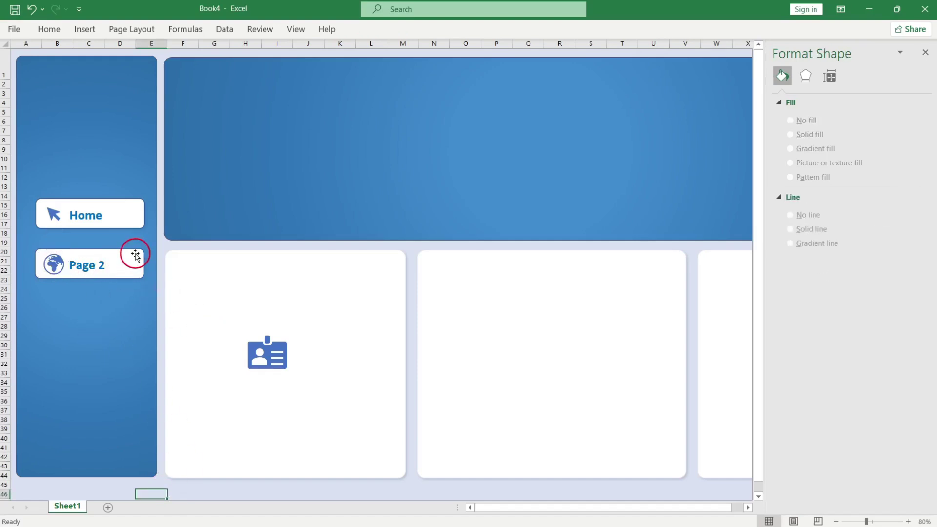
click(215, 489)
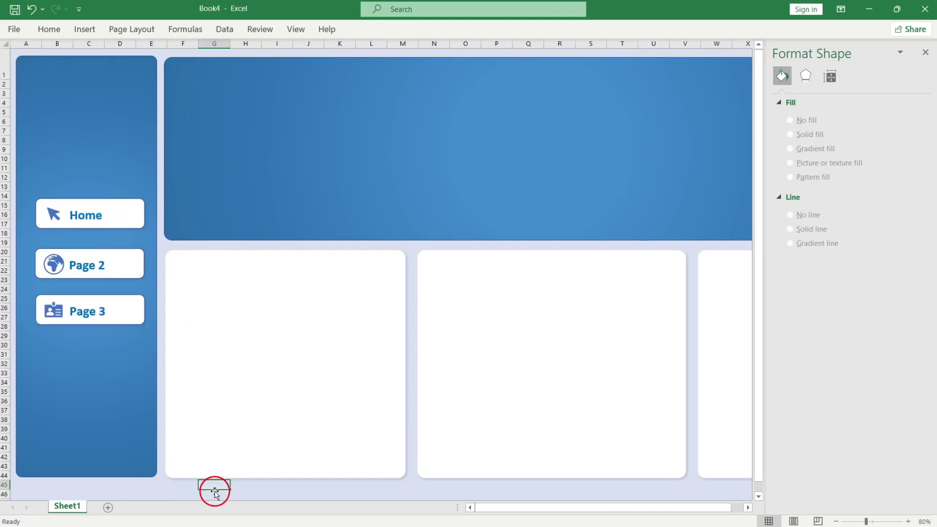
Step: Group the globe icon with the Page 2 button and move the group slightly up towards the Home button
mouse_move(142, 273)
mouse_down()
mouse_move(136, 252)
mouse_move(145, 272)
mouse_move(138, 268)
mouse_up()
click(141, 270)
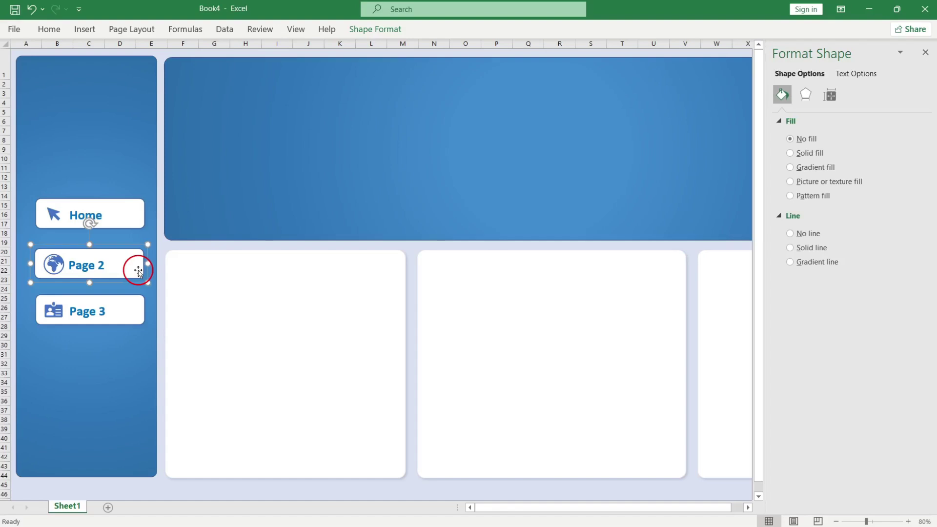
ctrl+click(56, 266)
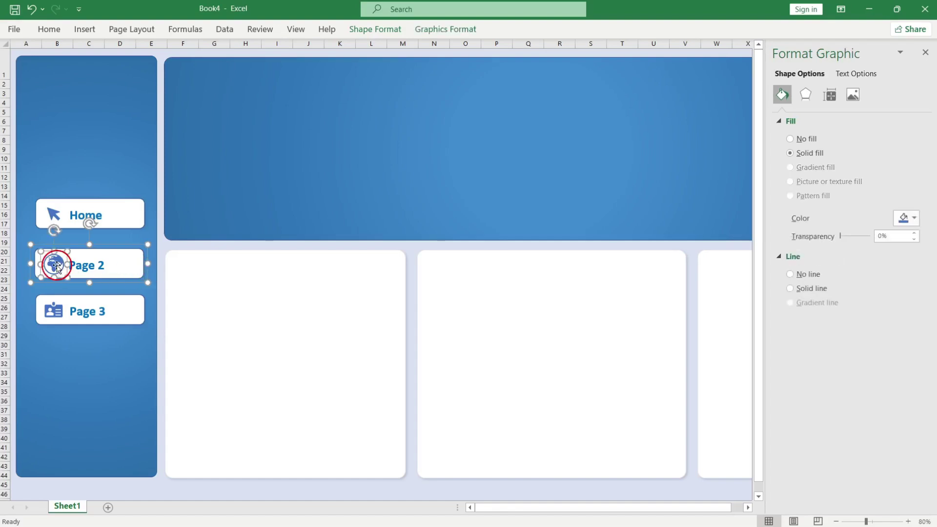
right_click(57, 268)
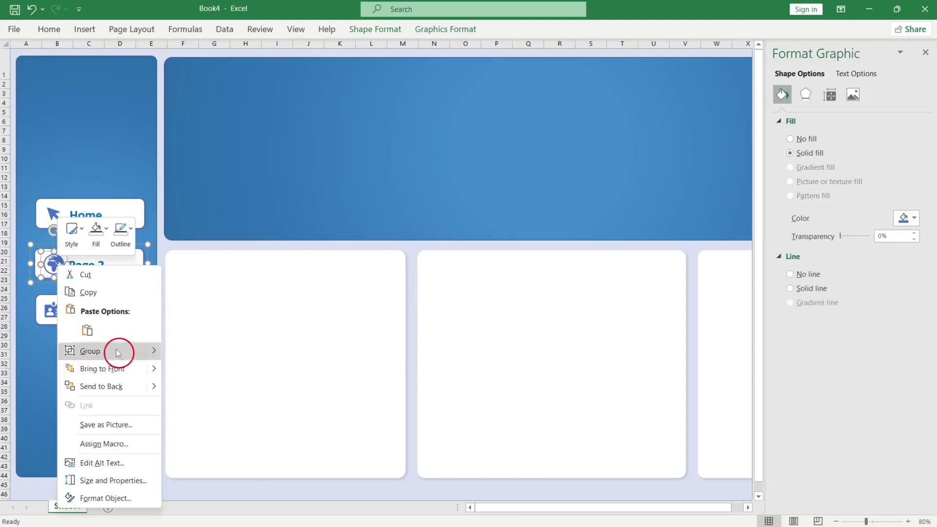
mouse_move(114, 360)
click(176, 357)
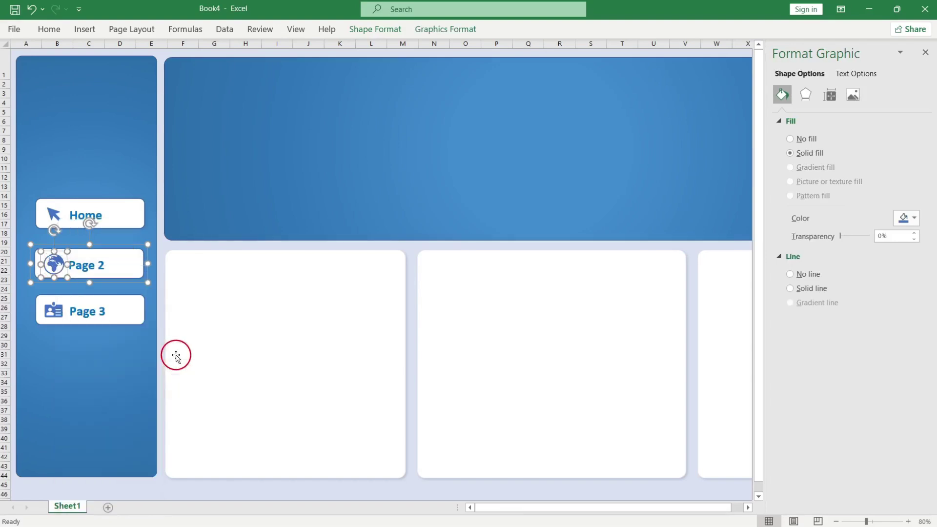
drag(75, 276, 129, 270)
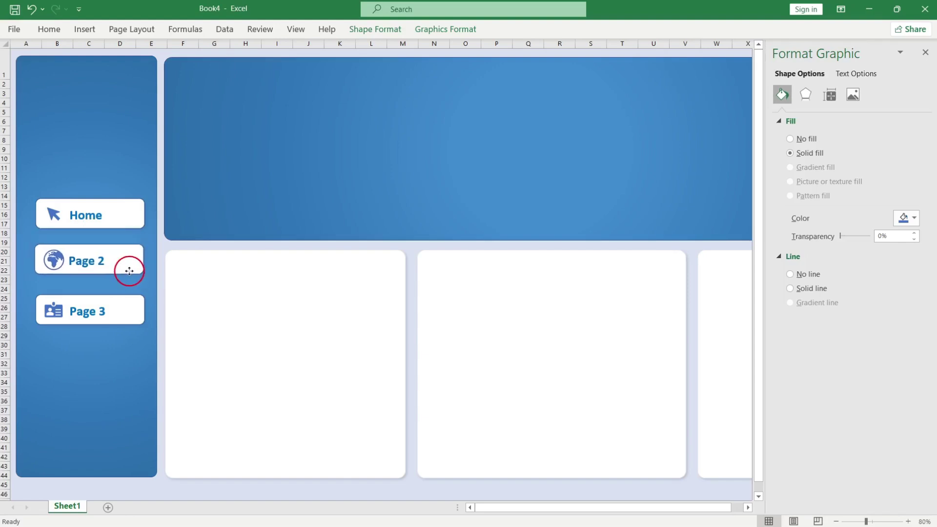
Step: Group the ID badge icon with the Page 3 button and move the group slightly up towards the Page 2 button
click(127, 320)
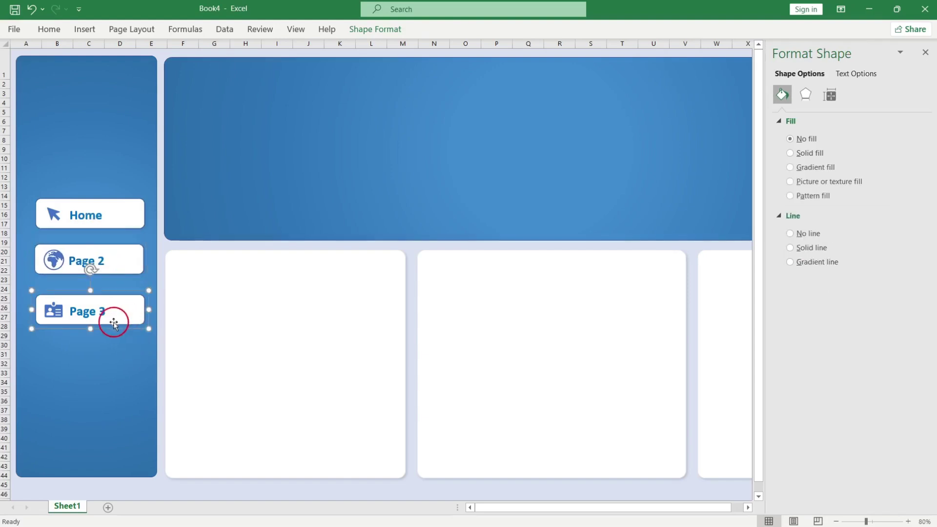
mouse_move(119, 318)
mouse_down()
mouse_move(119, 308)
mouse_move(120, 321)
mouse_up()
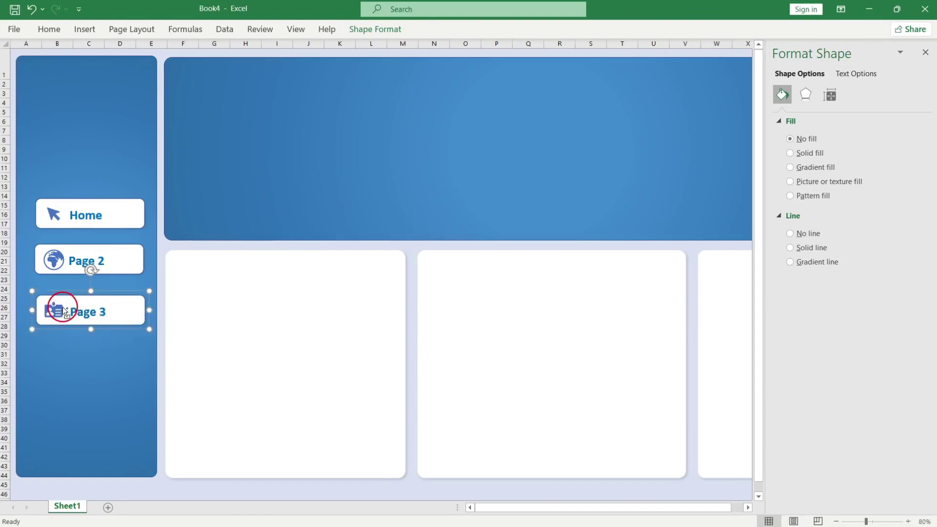
click(66, 312)
right_click(65, 311)
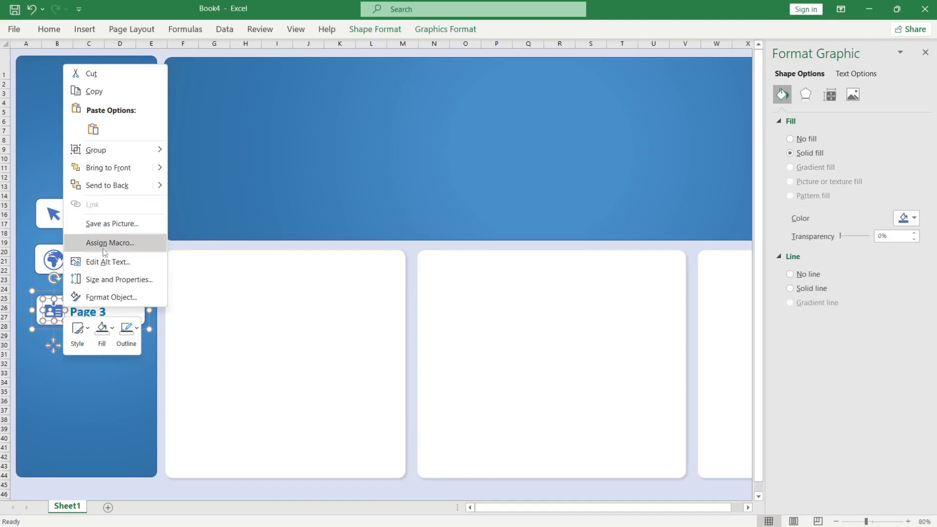
mouse_move(115, 149)
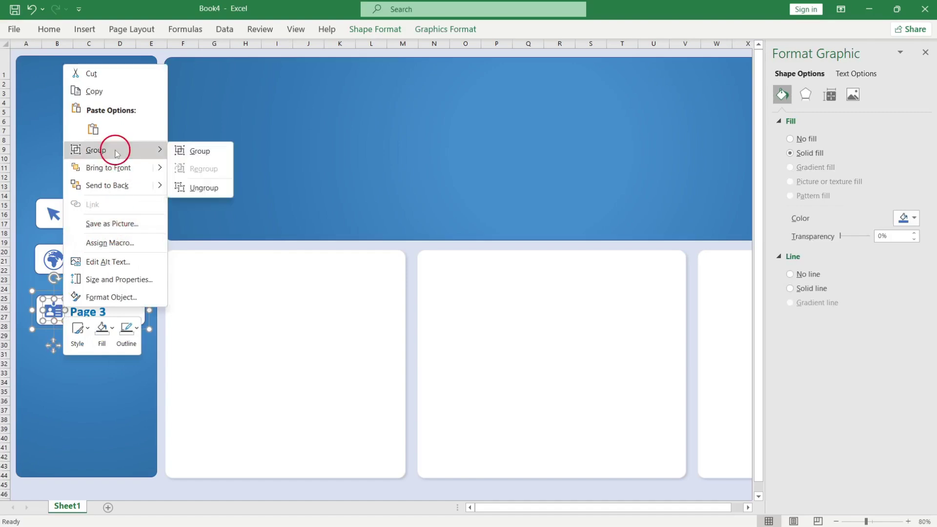
click(190, 150)
drag(138, 312, 131, 304)
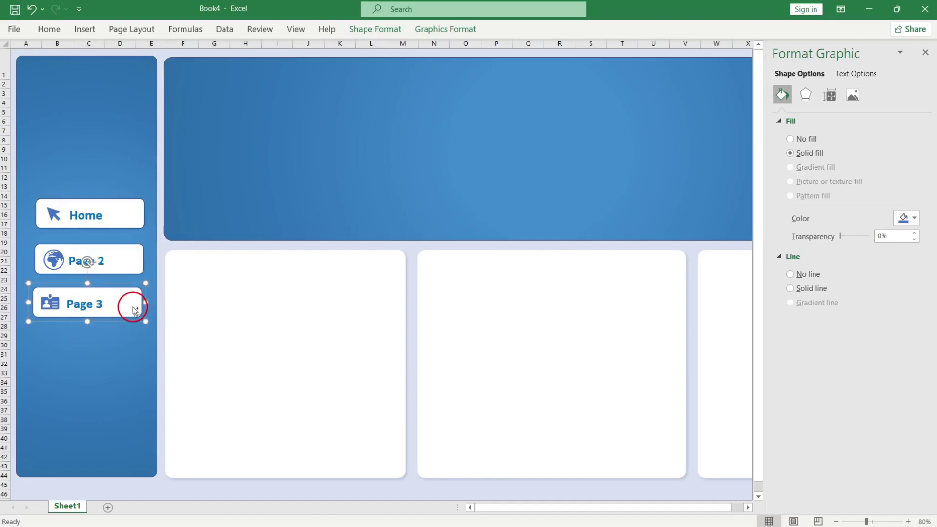
Step: Align the Home, Page 2 and Page 3 buttons to their left edges
shift+click(129, 259)
shift+click(131, 209)
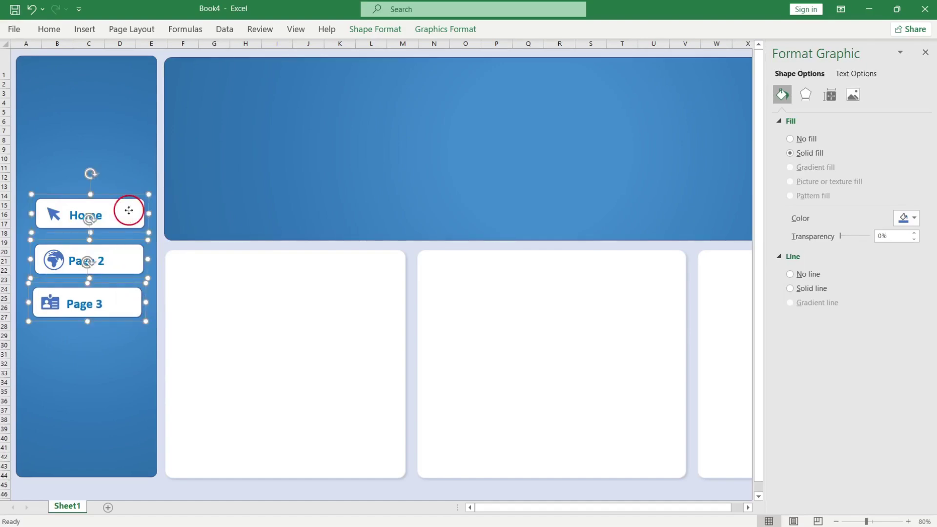
click(375, 28)
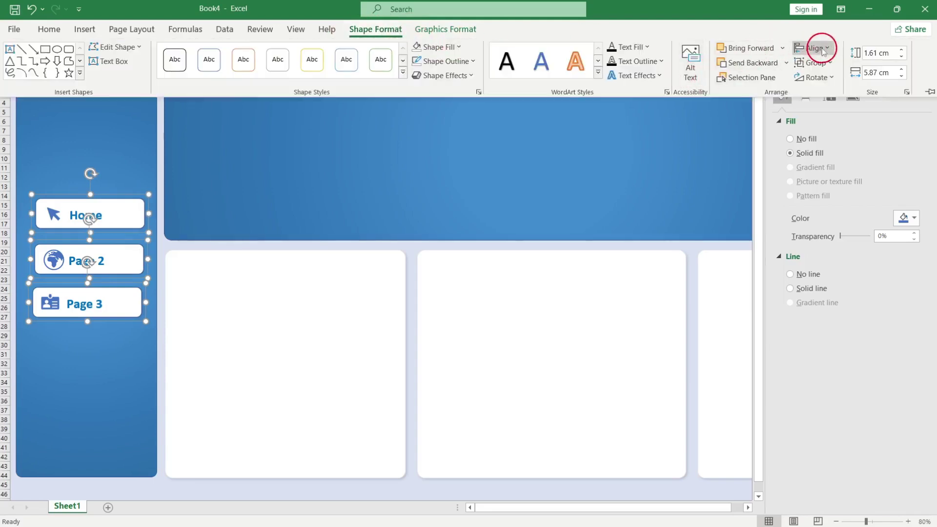
click(803, 48)
click(829, 64)
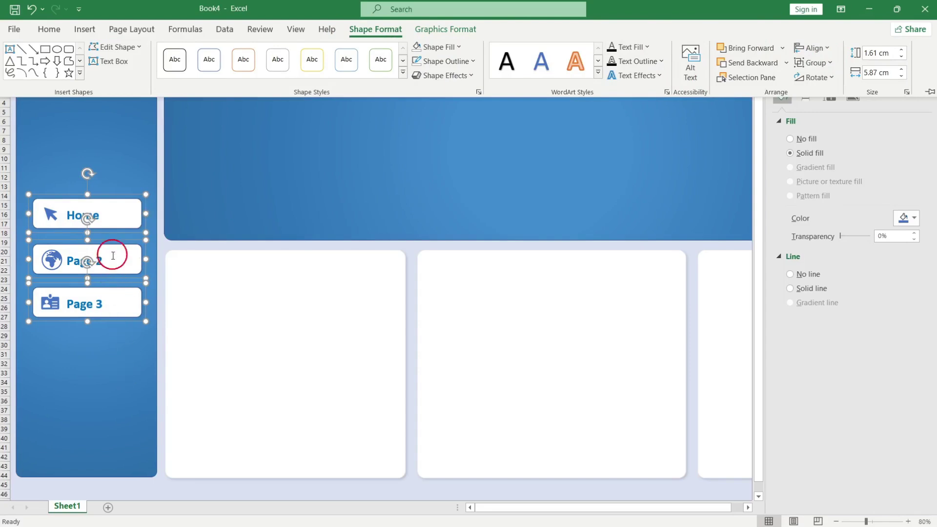
key(ctrl+F1)
click(153, 495)
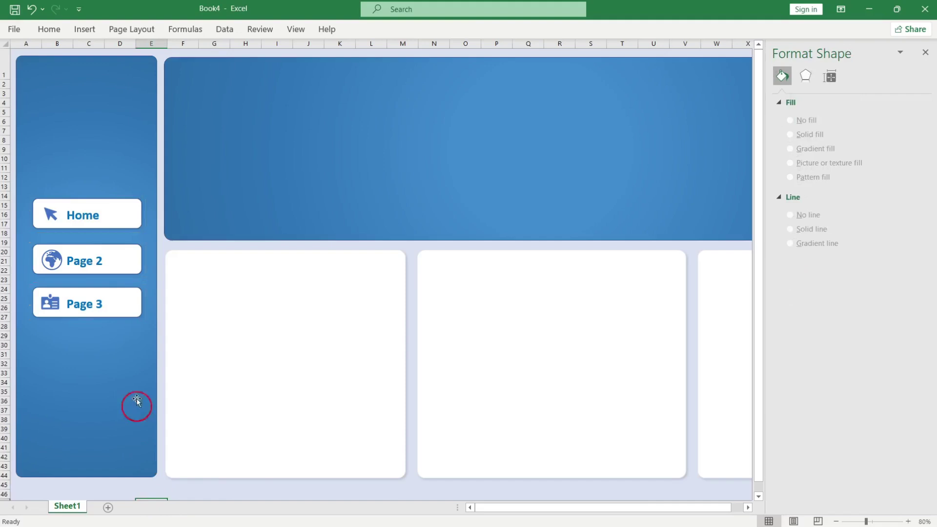
Step: Close the shape formatting pane and rename Sheet1 as "Dashboard"
scroll(127, 294, down, 1)
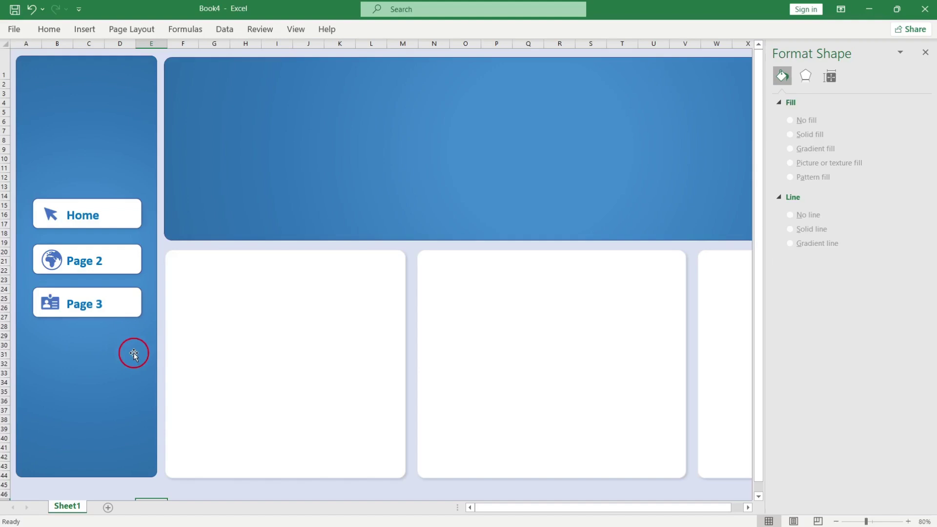
click(925, 53)
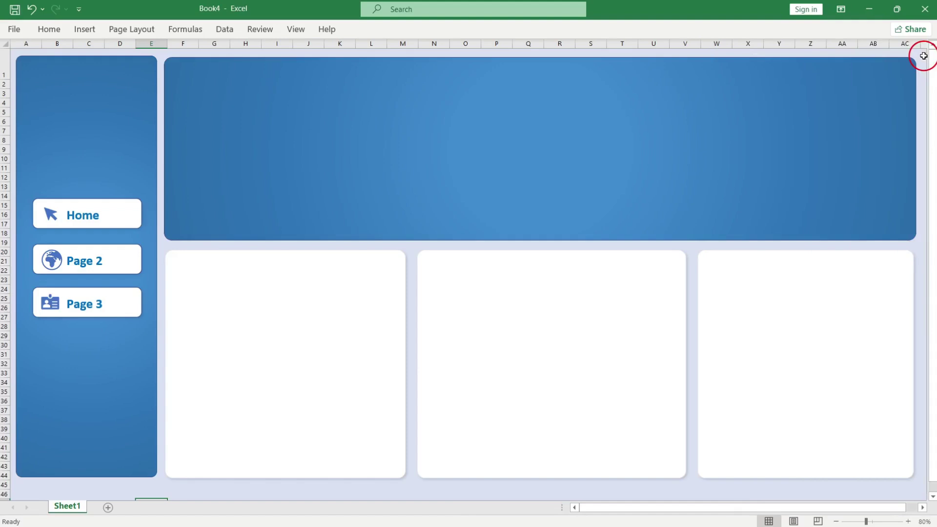
double_click(73, 508)
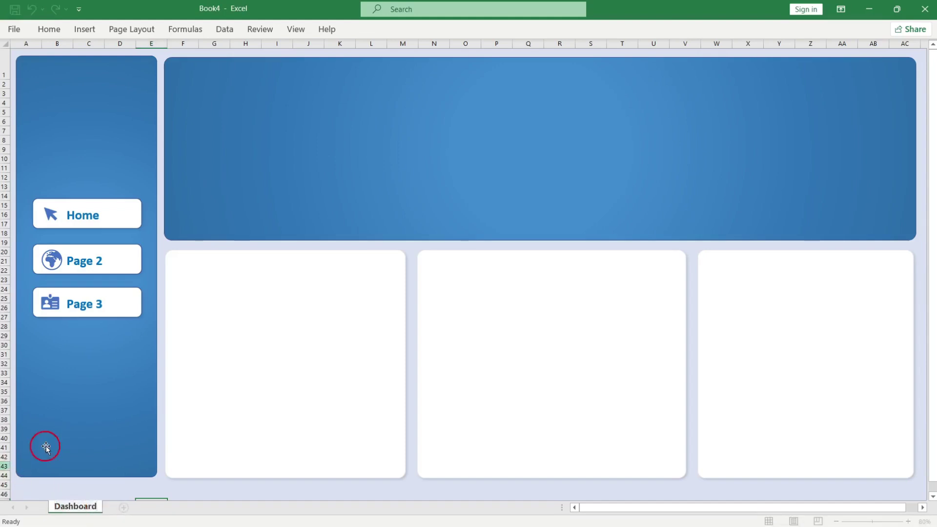
click(96, 493)
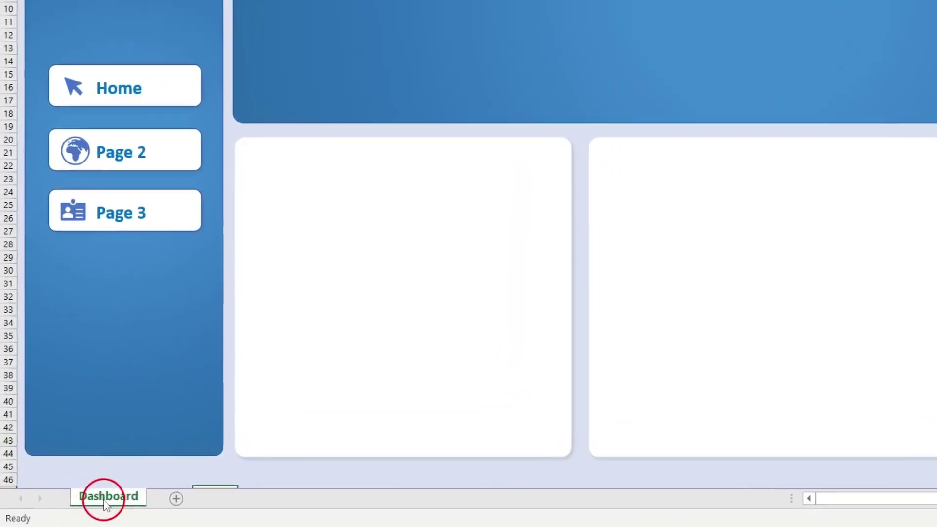
Step: Create a copy of the Dashboard sheet at the end of the same workbook
right_click(96, 505)
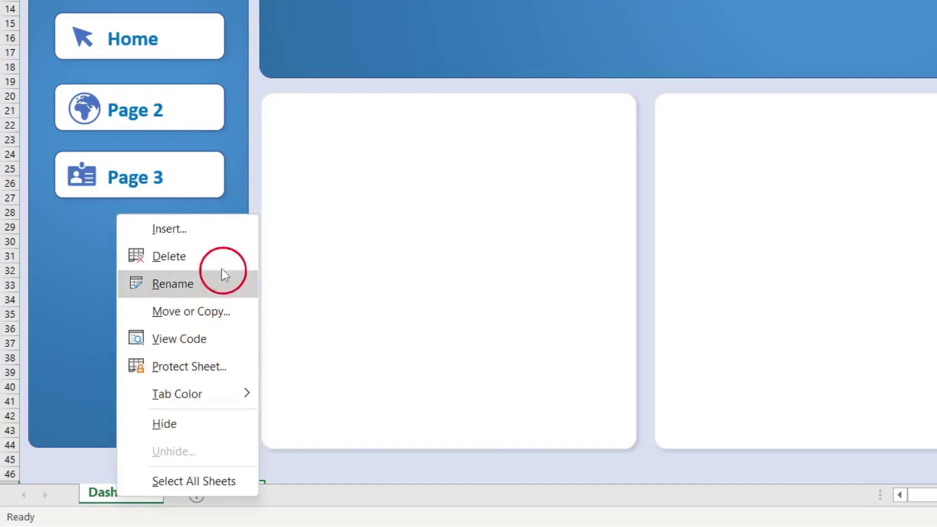
click(213, 317)
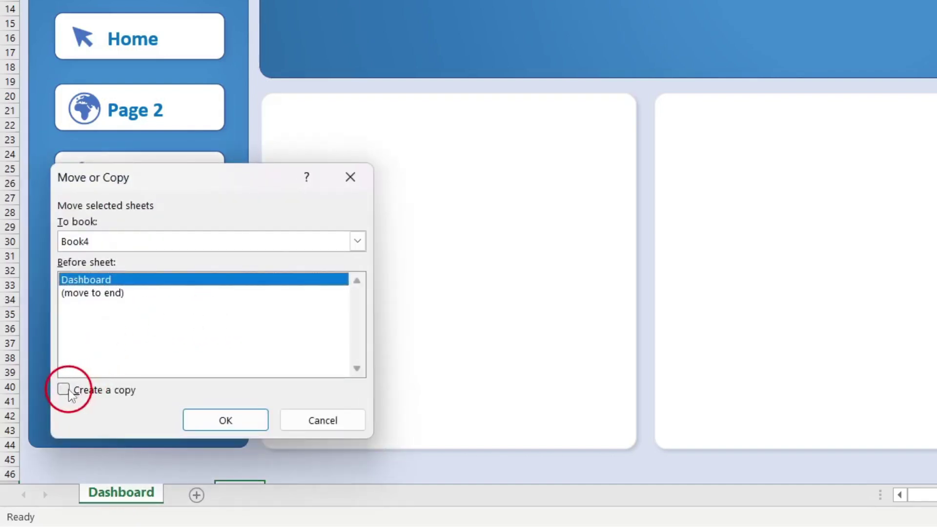
click(64, 390)
click(112, 295)
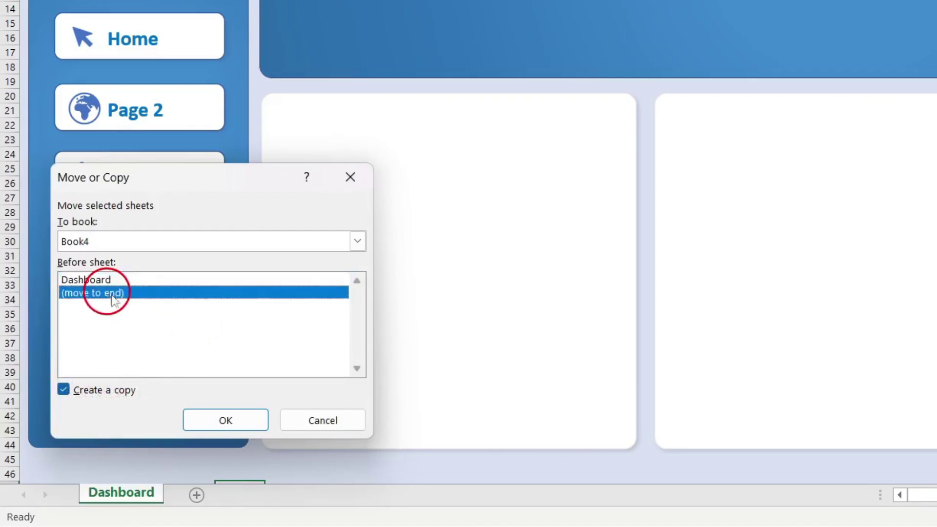
click(259, 420)
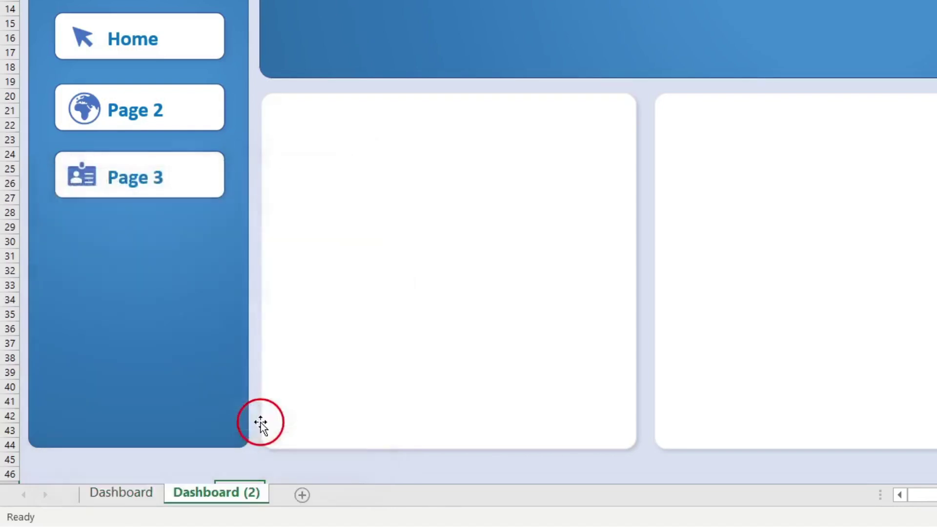
right_click(203, 503)
click(266, 320)
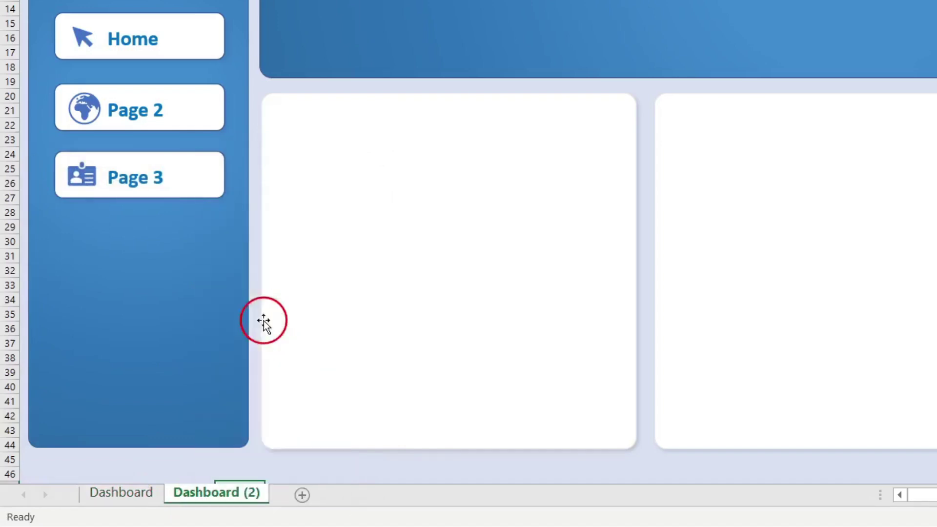
click(398, 421)
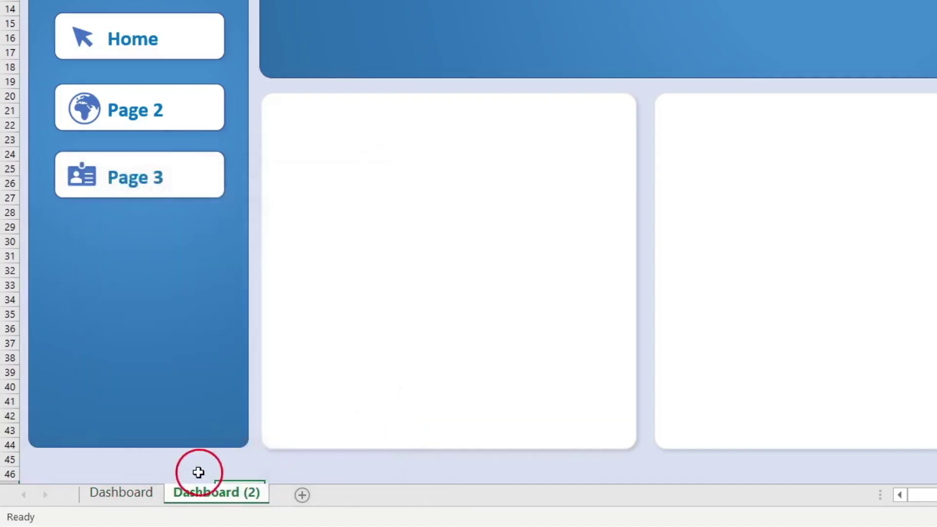
Step: Rename the copied Dashboard sheet as "Page 2"
double_click(248, 493)
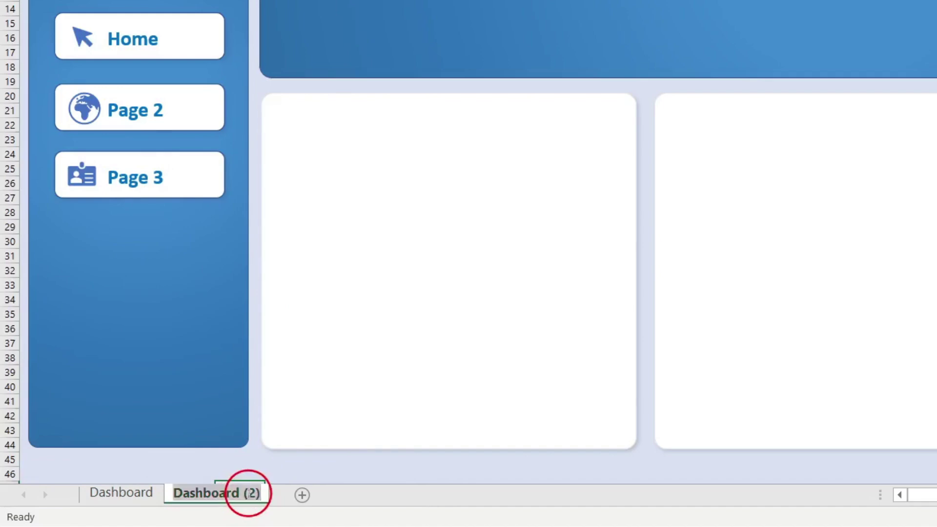
text(Page 2)
key(Return)
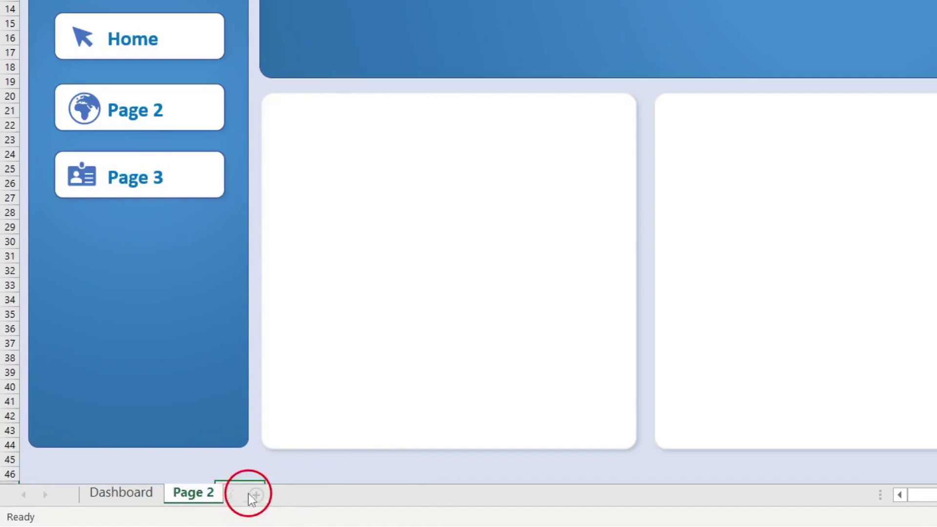
click(278, 453)
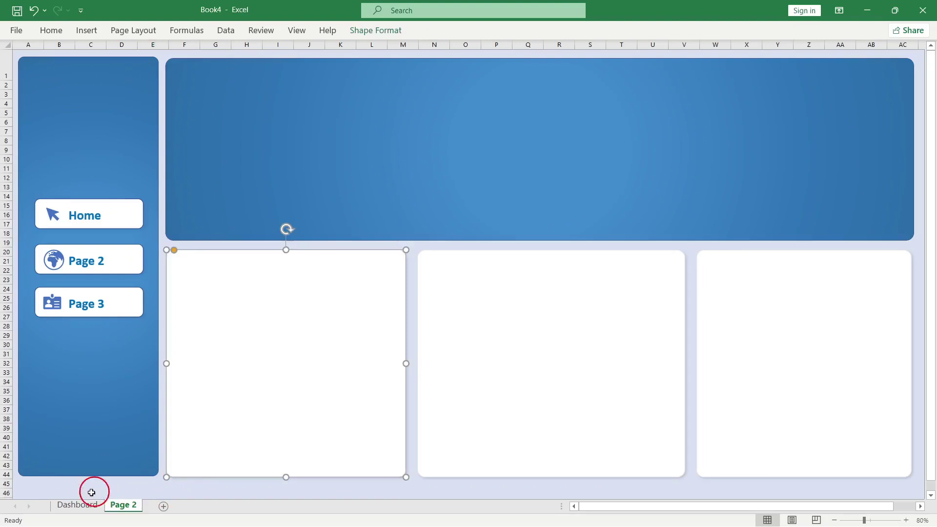
Step: On the Page 2 sheet, shrink the large blue banner's height so it ends at about row 5
click(90, 500)
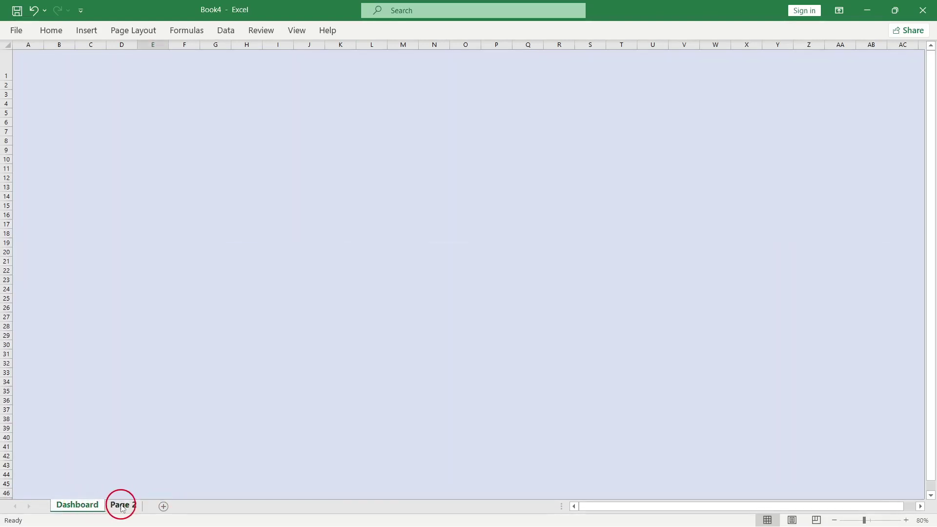
click(123, 506)
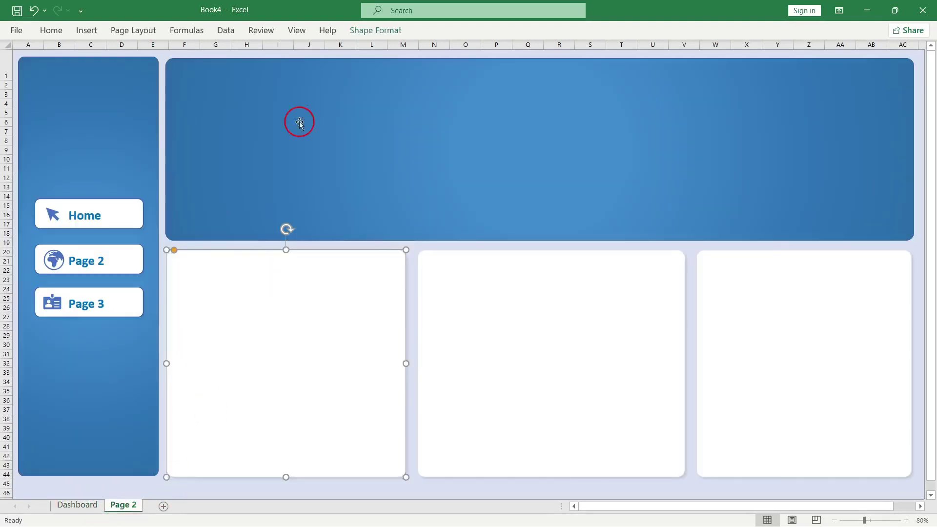
click(287, 176)
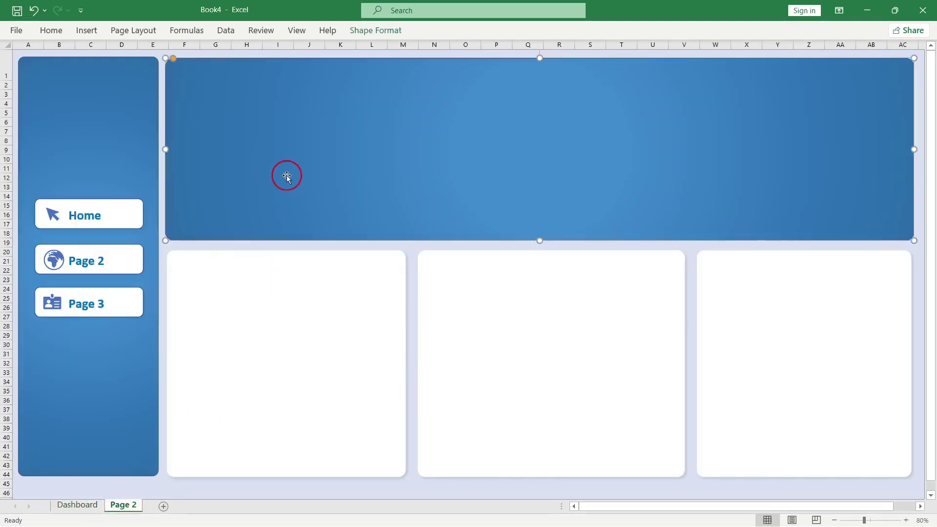
click(81, 506)
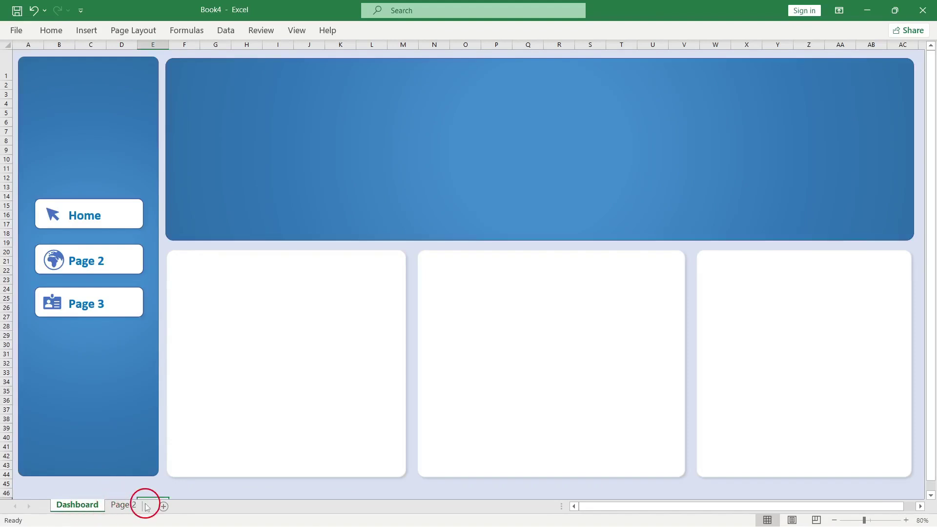
mouse_move(137, 512)
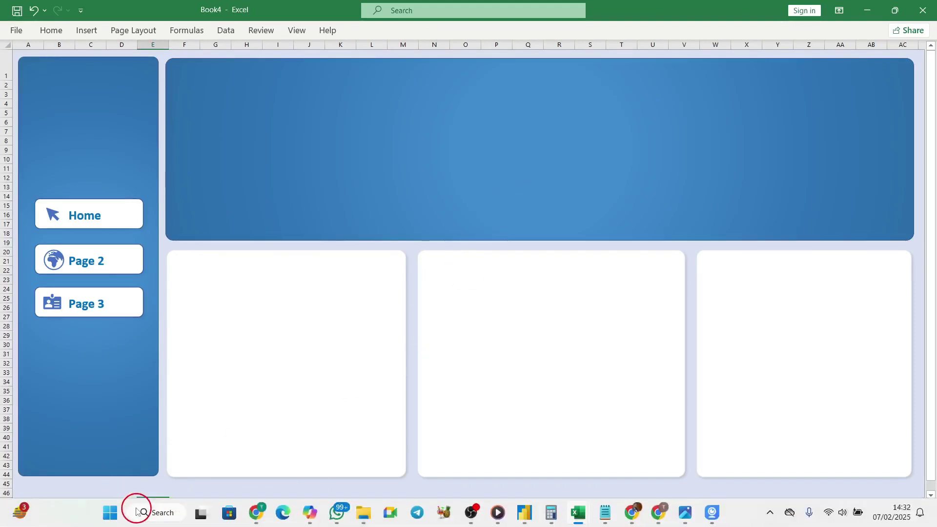
click(122, 505)
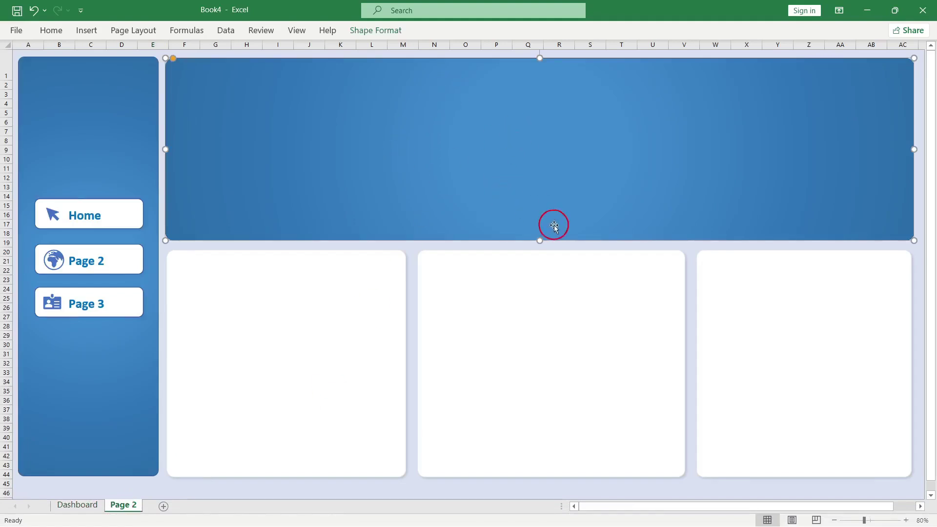
drag(540, 240, 536, 110)
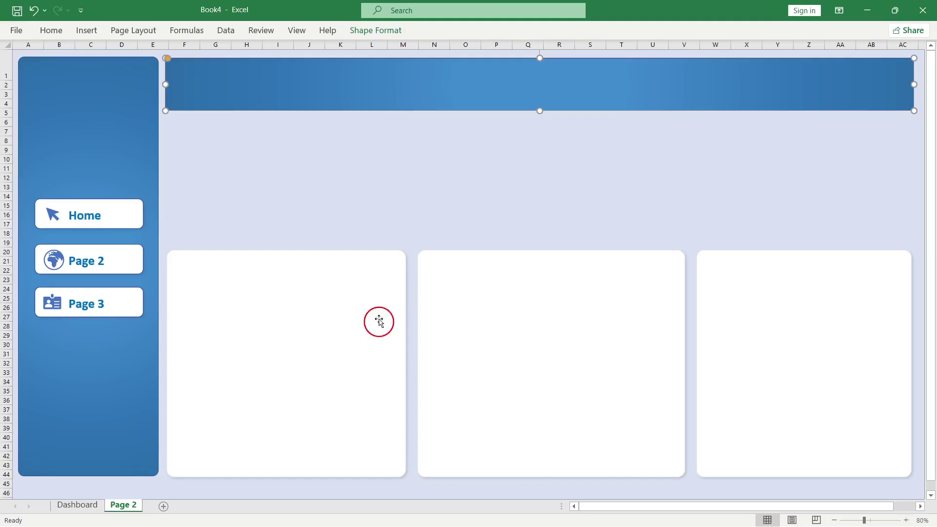
Step: Extend the left white card up to just below the header, move the middle card up, and widen the left card to about column O
click(525, 284)
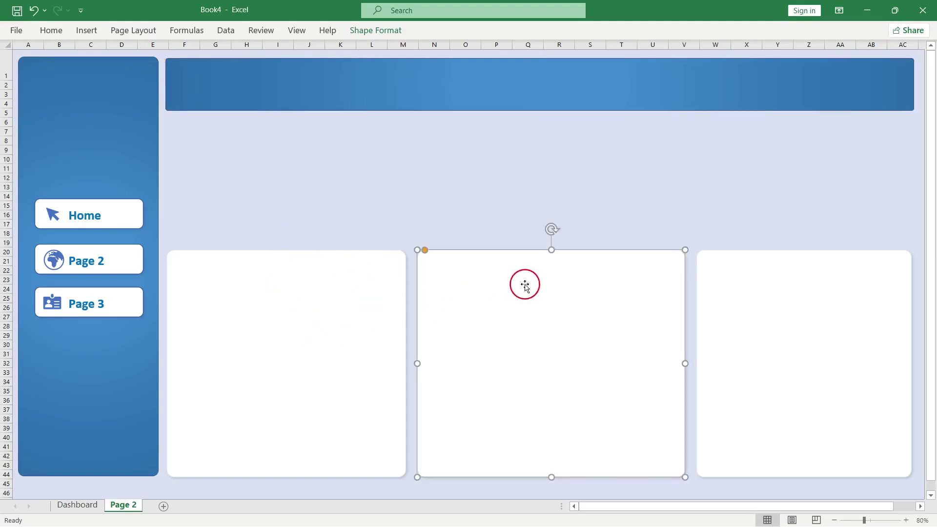
click(385, 322)
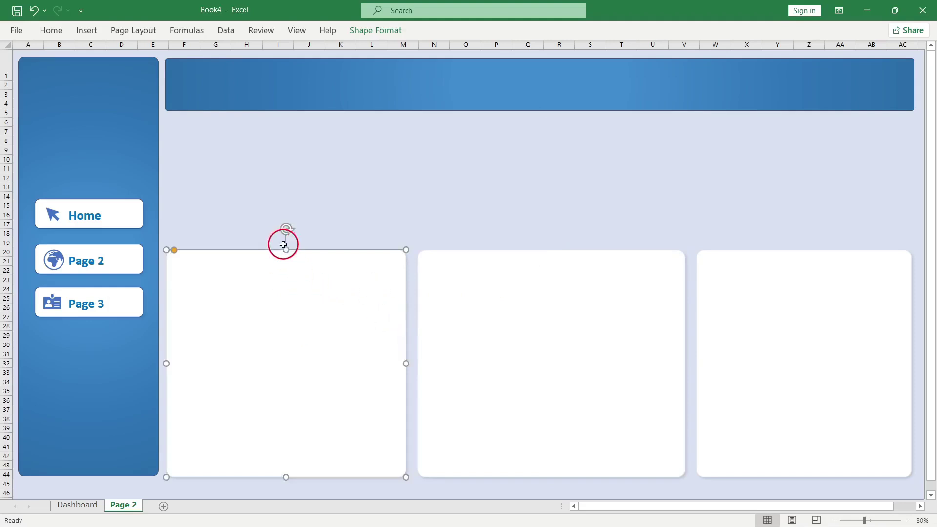
drag(288, 251, 287, 122)
click(492, 321)
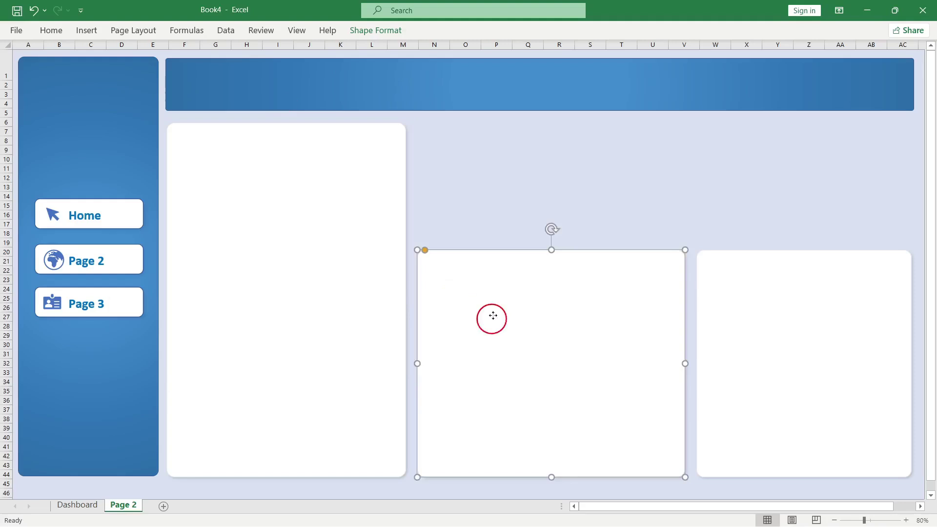
drag(493, 315, 522, 188)
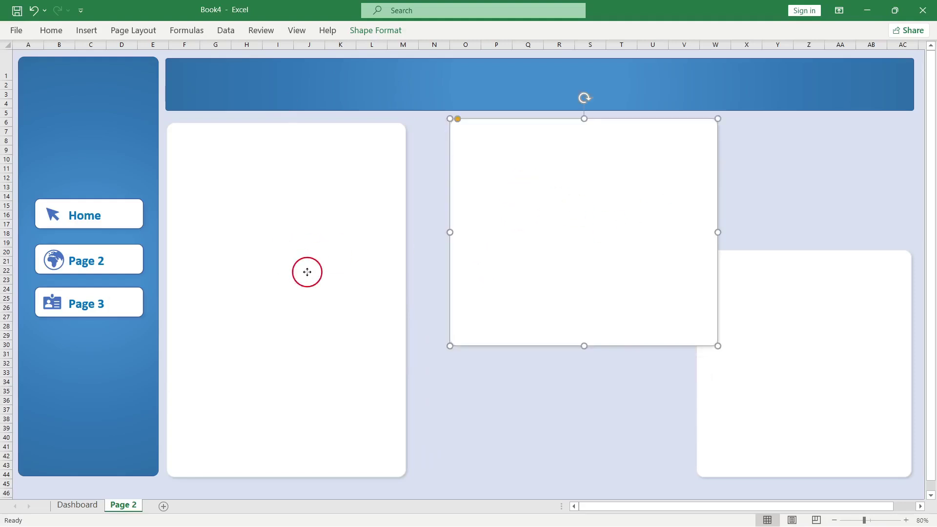
click(307, 272)
drag(405, 300, 476, 303)
Step: Widen the third white card leftwards to about column P and place the middle card under the header beside the tall card
click(778, 382)
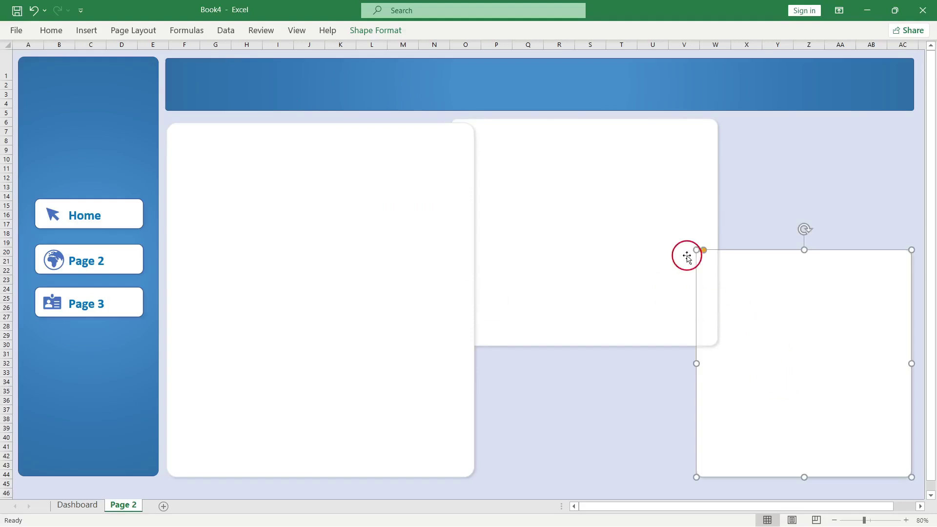
drag(697, 250, 497, 268)
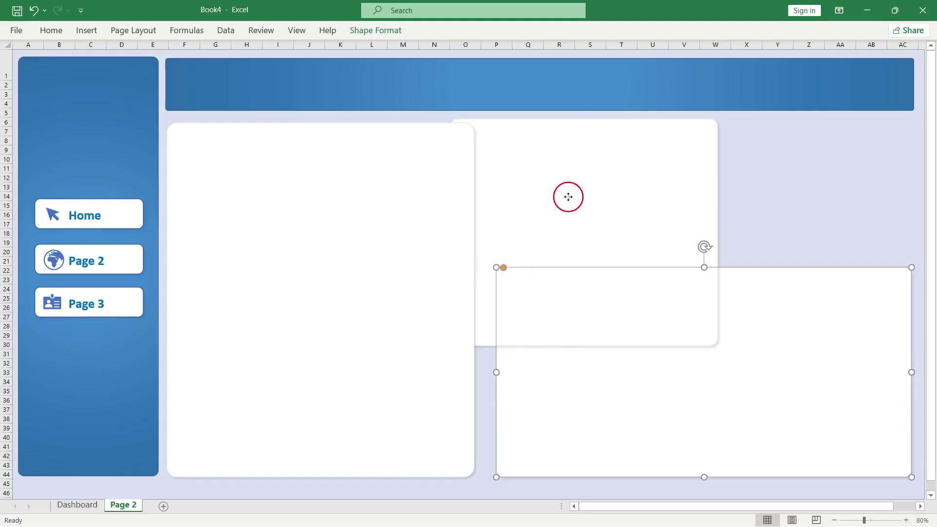
click(565, 199)
drag(521, 226, 557, 232)
Step: Resize the two cards beside the tall card to stack at equal width, one from rows 6 to 24, the other from row 25 down
click(817, 342)
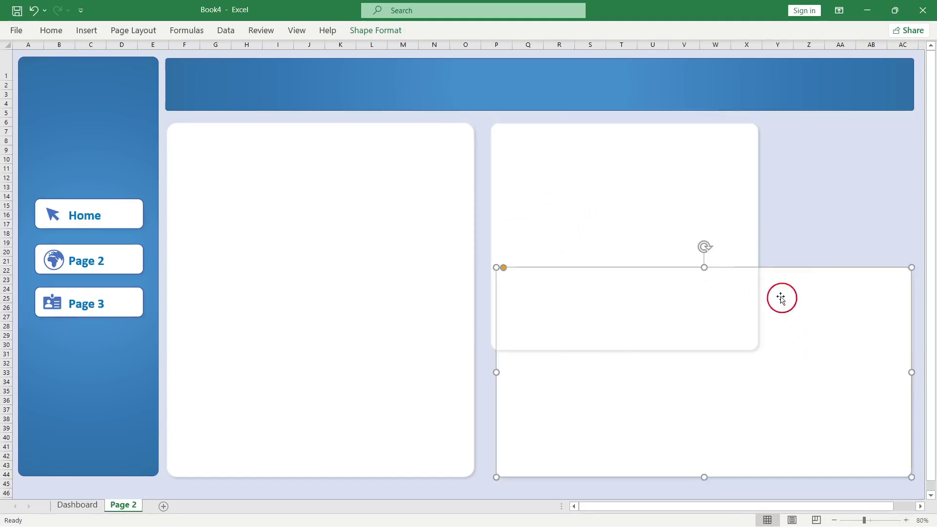
drag(702, 270, 702, 300)
click(742, 345)
drag(758, 351, 911, 288)
click(635, 390)
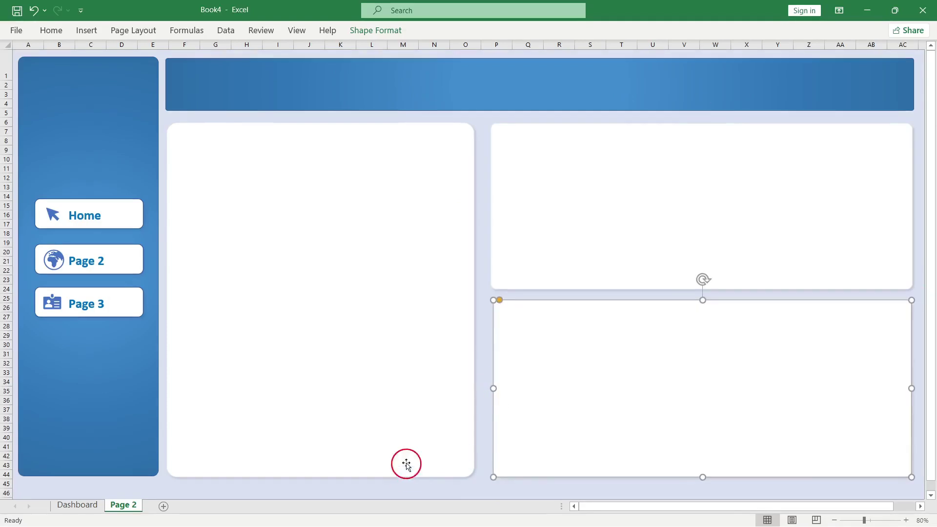
drag(496, 388, 489, 389)
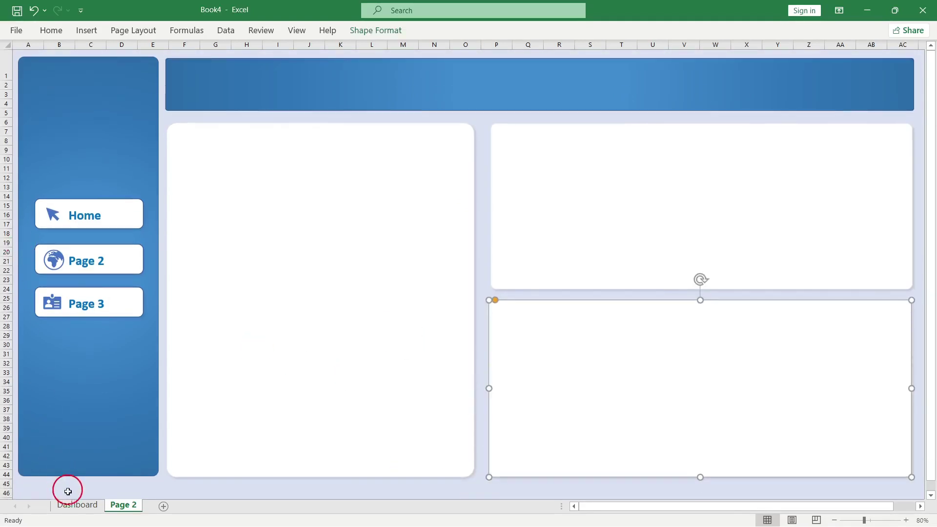
Step: On the Dashboard sheet, hyperlink the Home button to cell A1 of the Dashboard sheet in this document
click(70, 508)
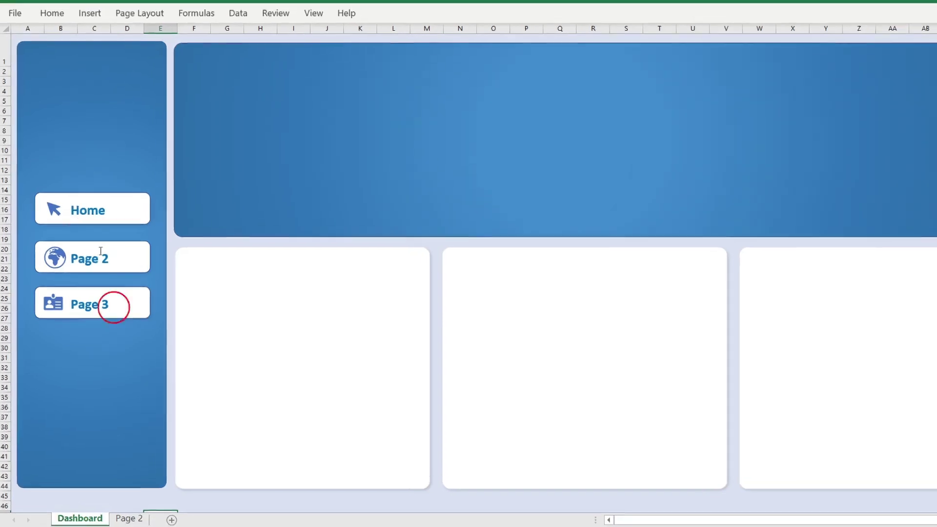
right_click(184, 168)
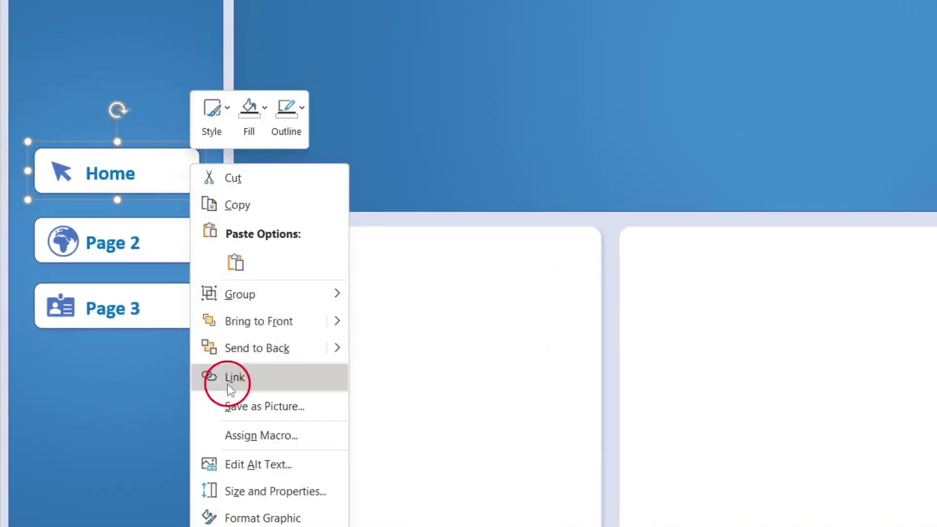
click(229, 378)
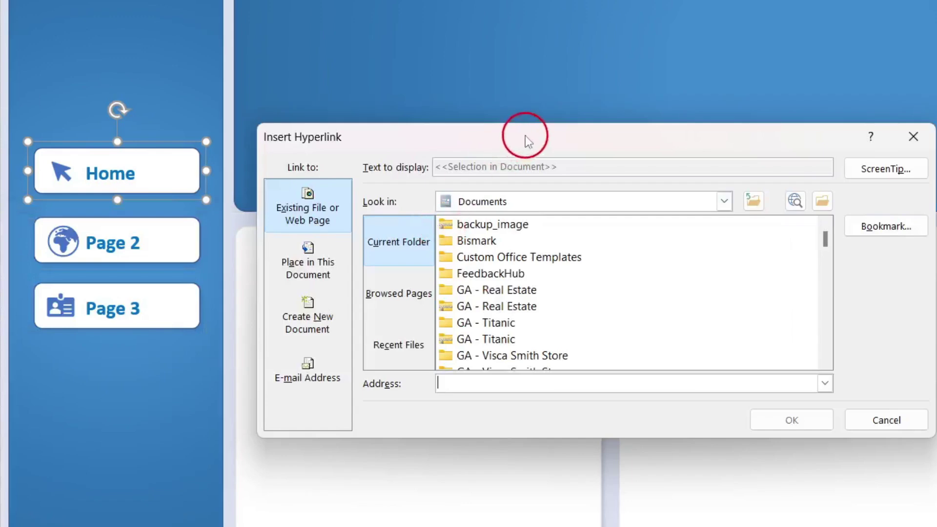
drag(525, 137, 531, 78)
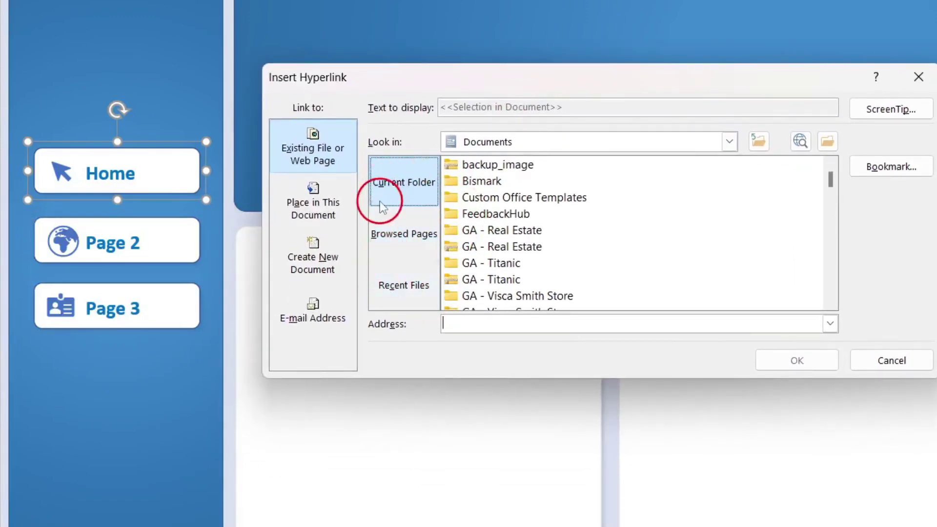
click(320, 154)
click(320, 200)
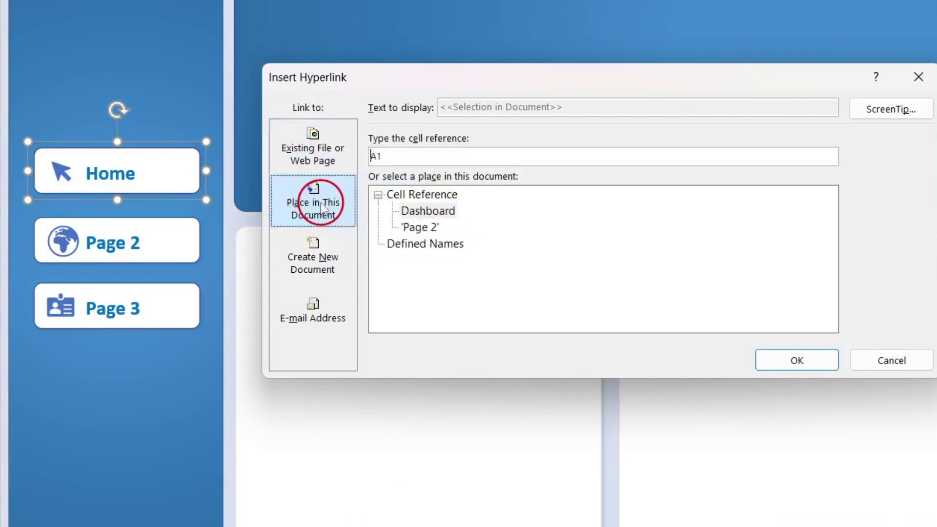
click(417, 215)
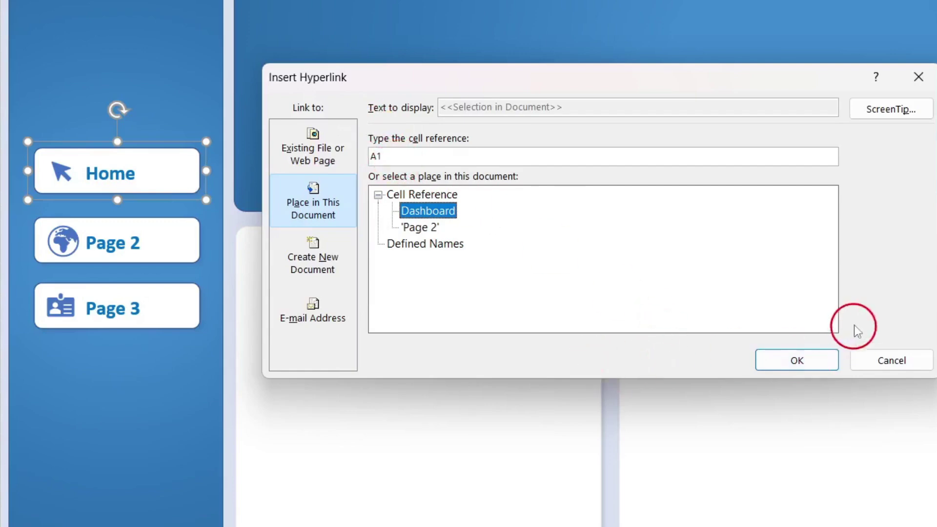
click(798, 361)
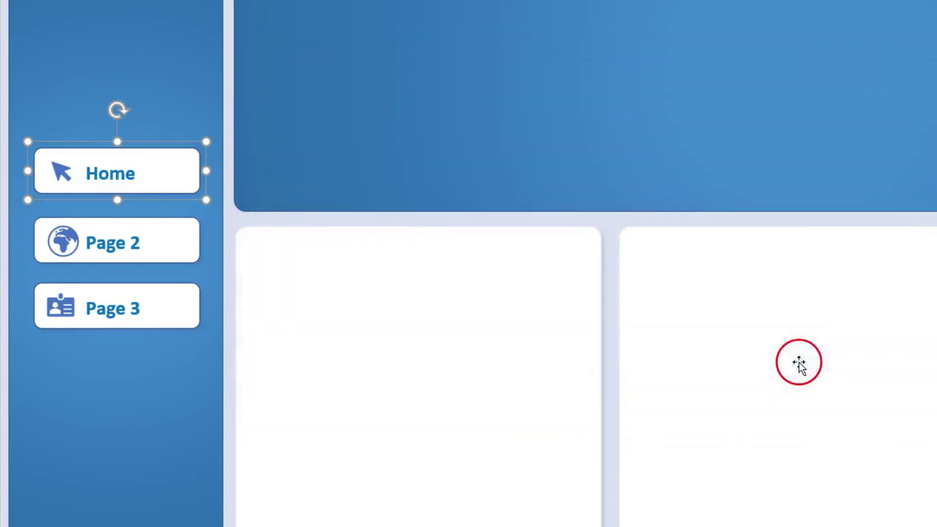
Step: Hyperlink the Dashboard sheet's Page 2 button to cell A1 of the 'Page 2' sheet
click(174, 249)
right_click(175, 245)
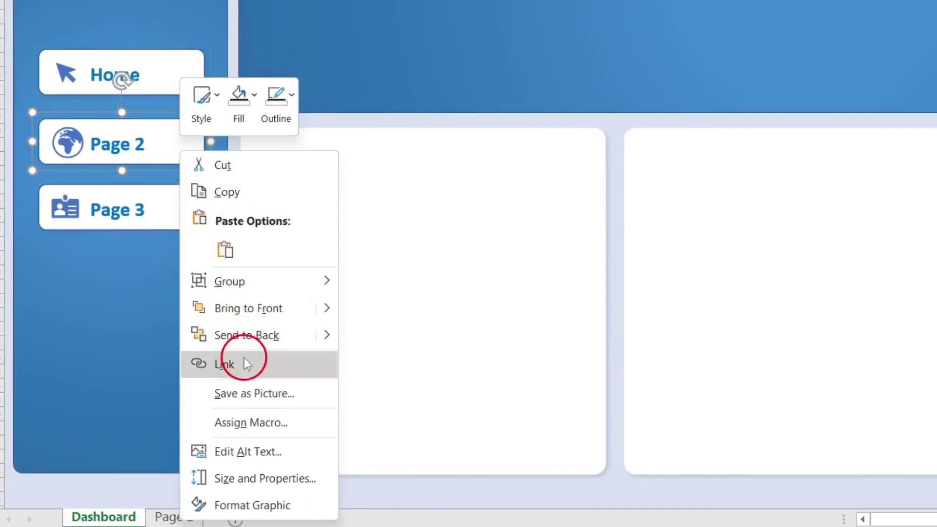
click(164, 117)
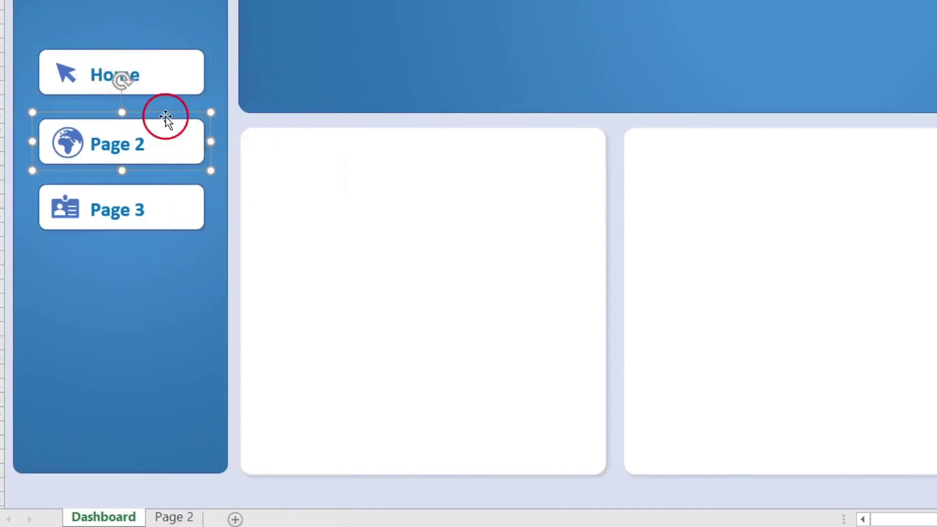
right_click(166, 117)
click(162, 125)
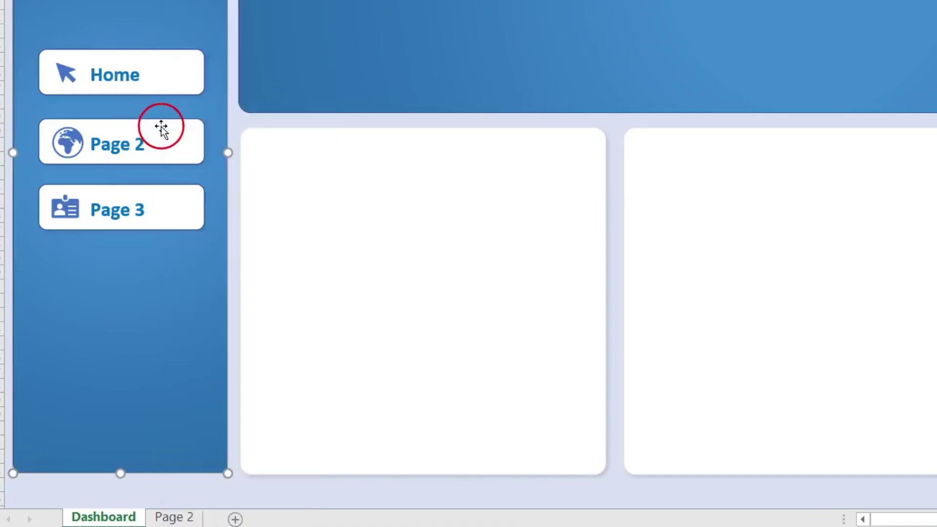
click(162, 128)
right_click(161, 126)
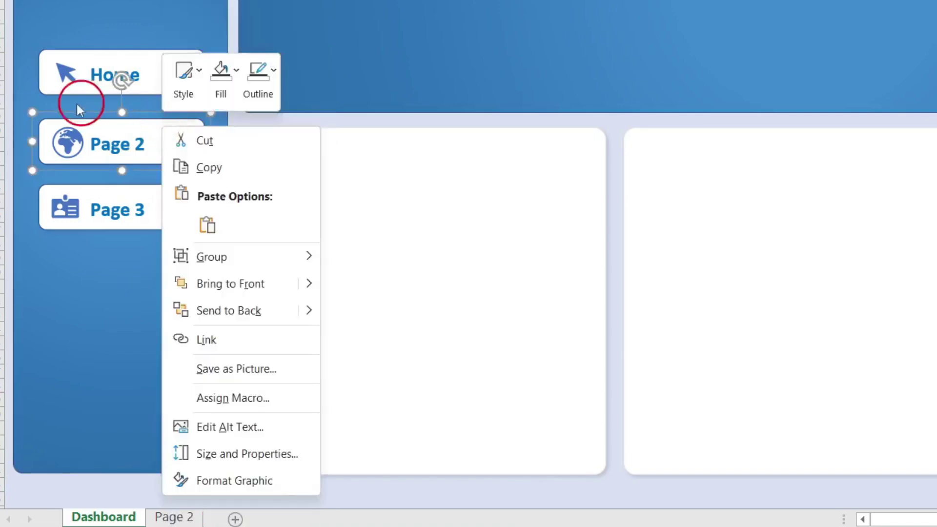
click(233, 345)
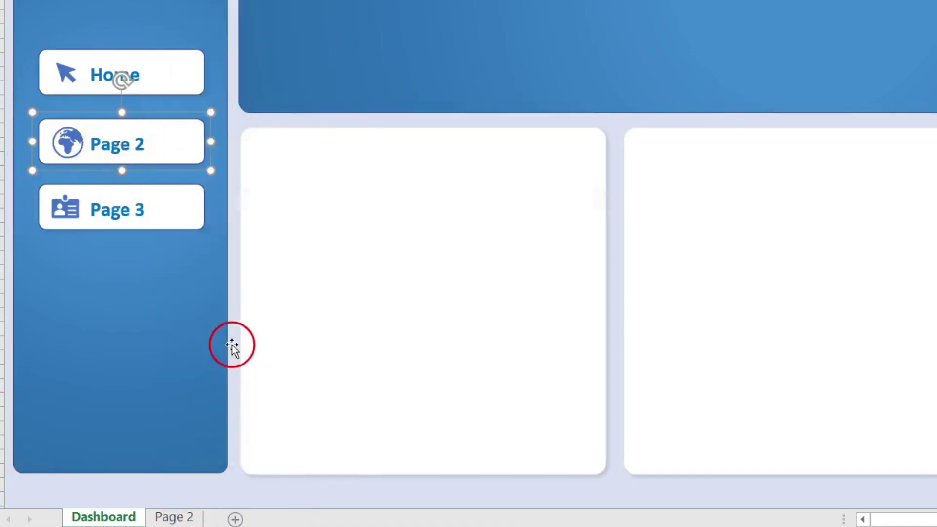
click(151, 338)
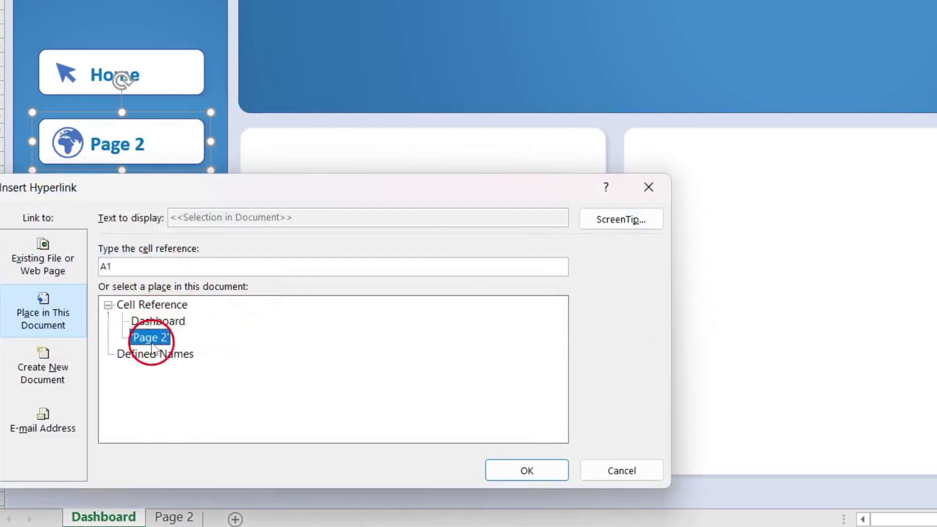
click(528, 470)
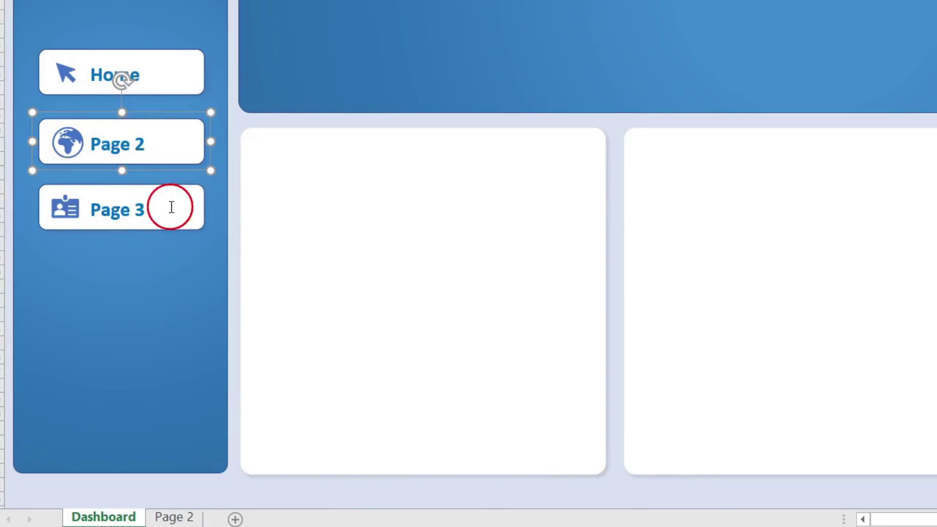
Step: Test the Home link on the Dashboard sheet, and on the Page 2 sheet hyperlink the Home button to the Dashboard sheet
click(139, 61)
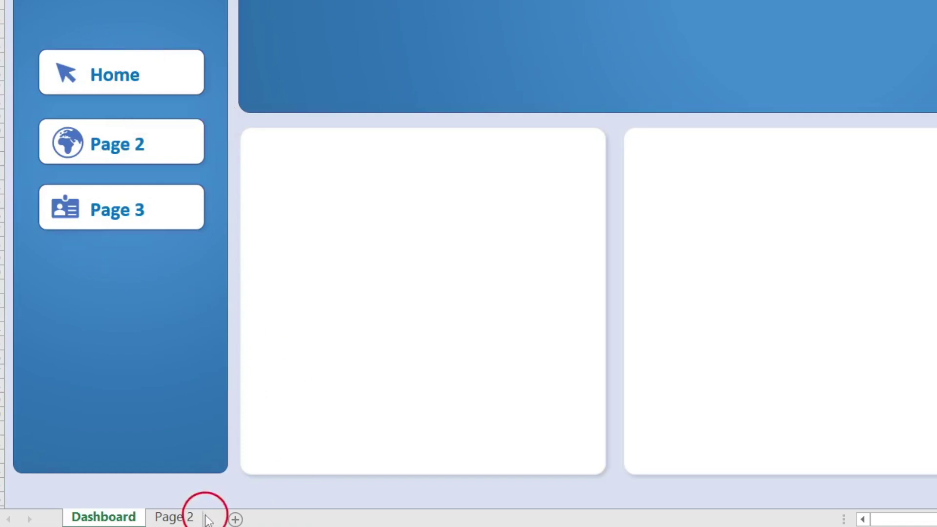
click(174, 517)
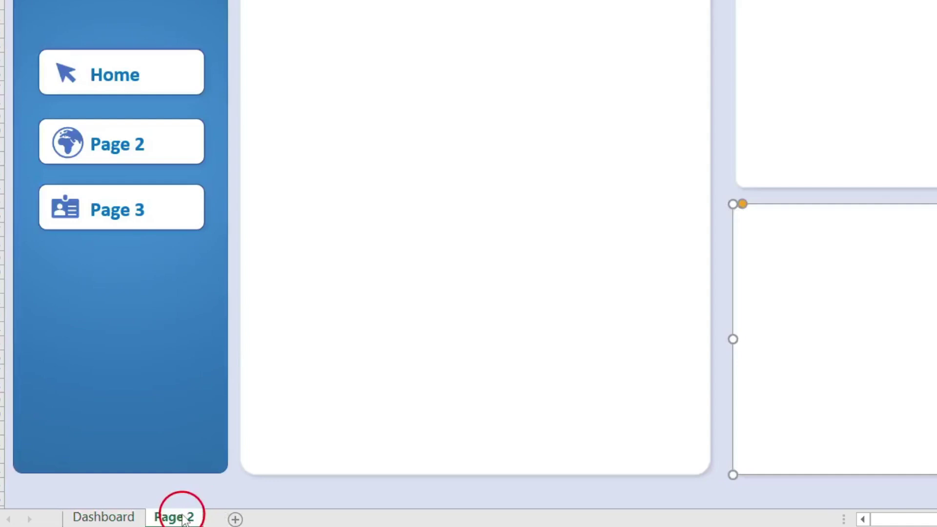
right_click(181, 64)
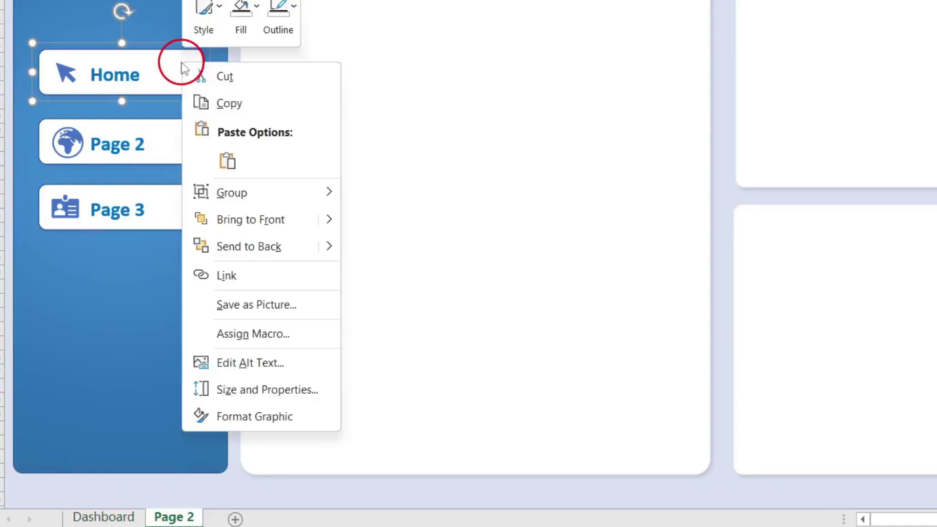
click(248, 275)
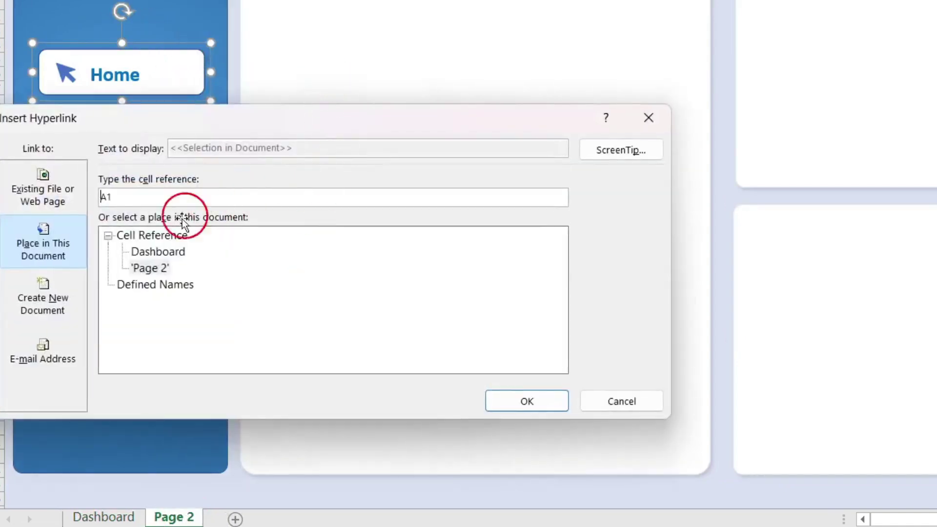
click(157, 253)
double_click(156, 256)
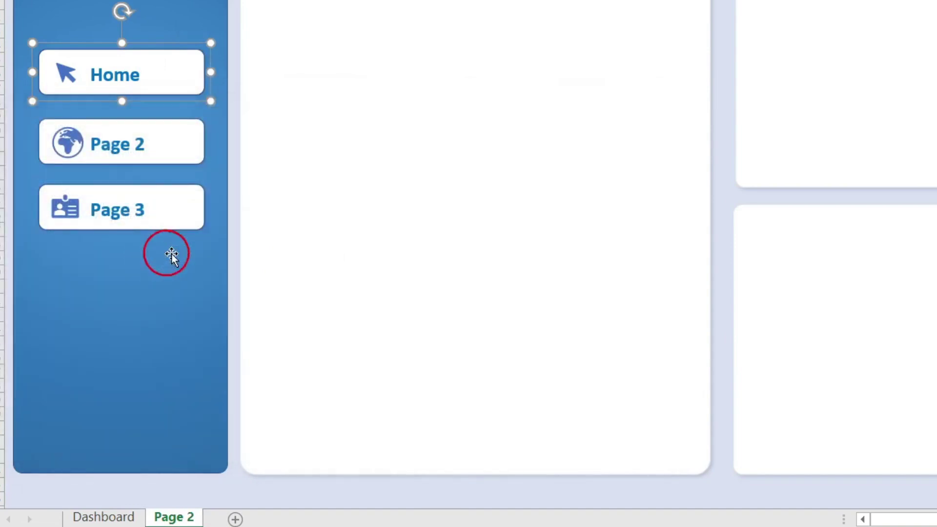
Step: On the Page 2 sheet, hyperlink the Page 2 button to cell A1 of the 'Page 2' sheet in this document
right_click(194, 162)
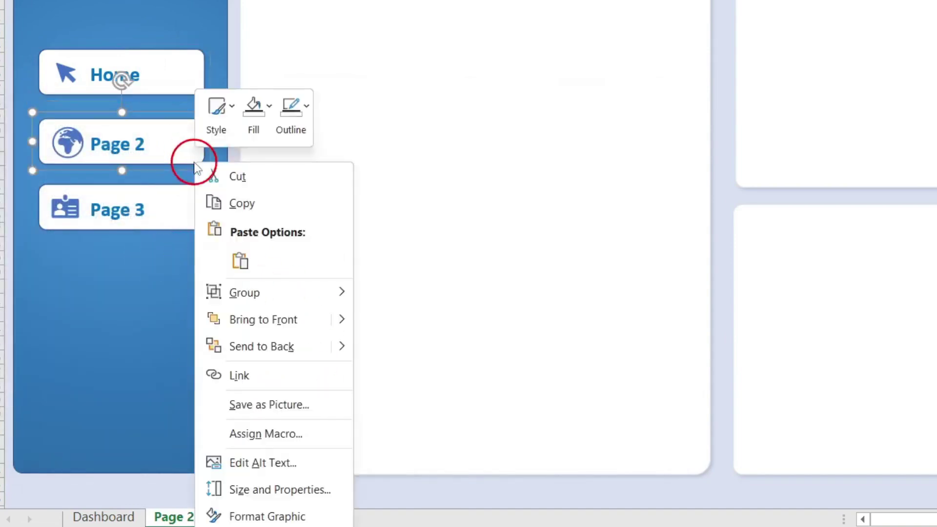
click(252, 381)
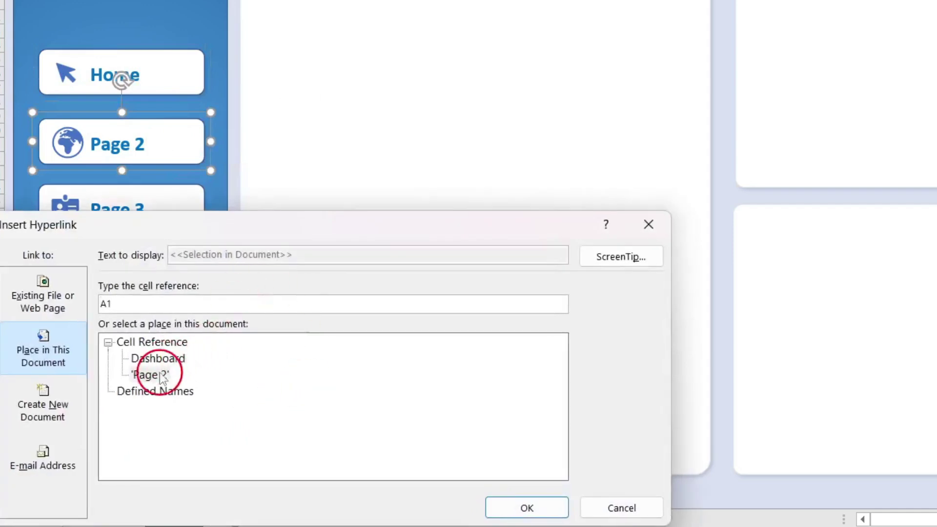
double_click(154, 373)
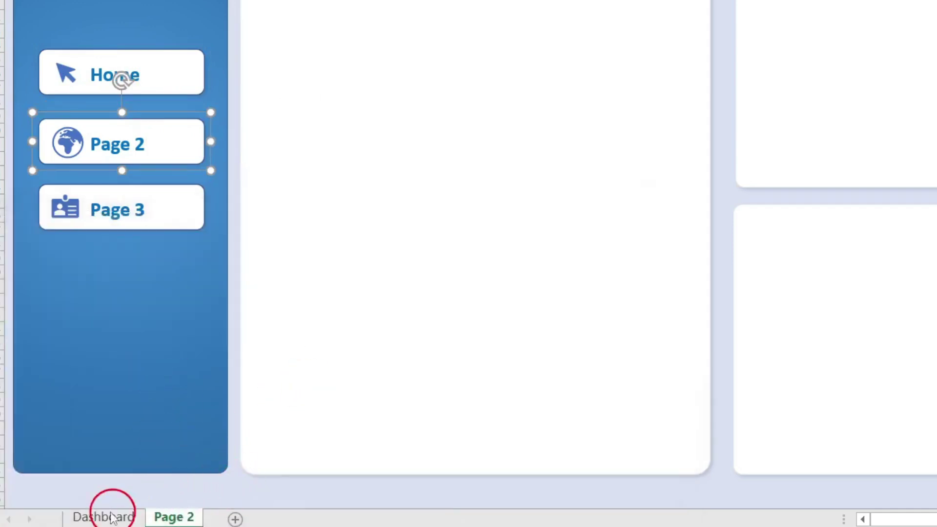
Step: Test the Home and Page 2 sidebar links by switching back and forth between the Dashboard and Page 2 sheets
click(153, 101)
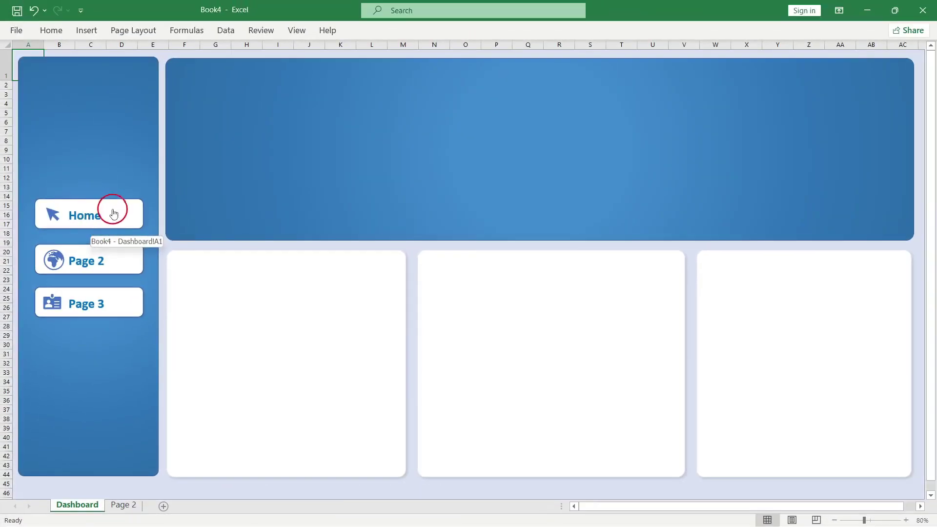
click(99, 263)
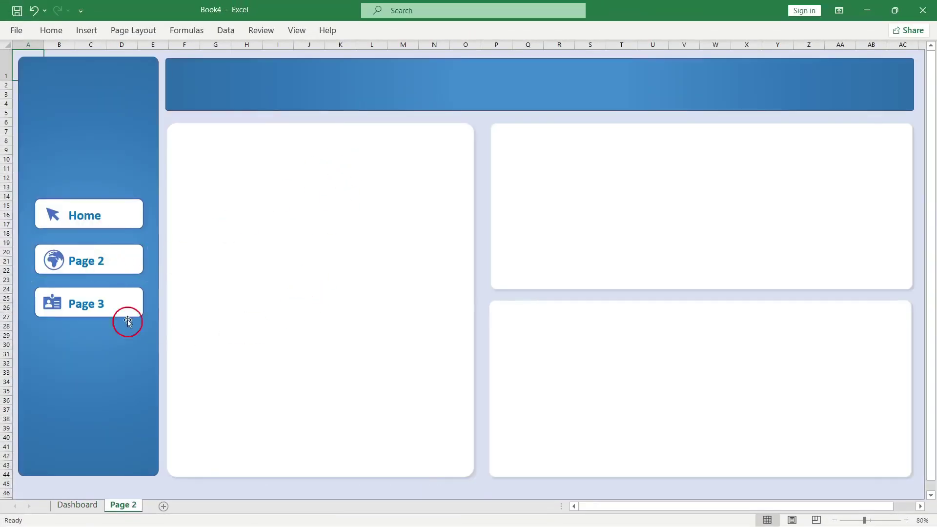
click(72, 211)
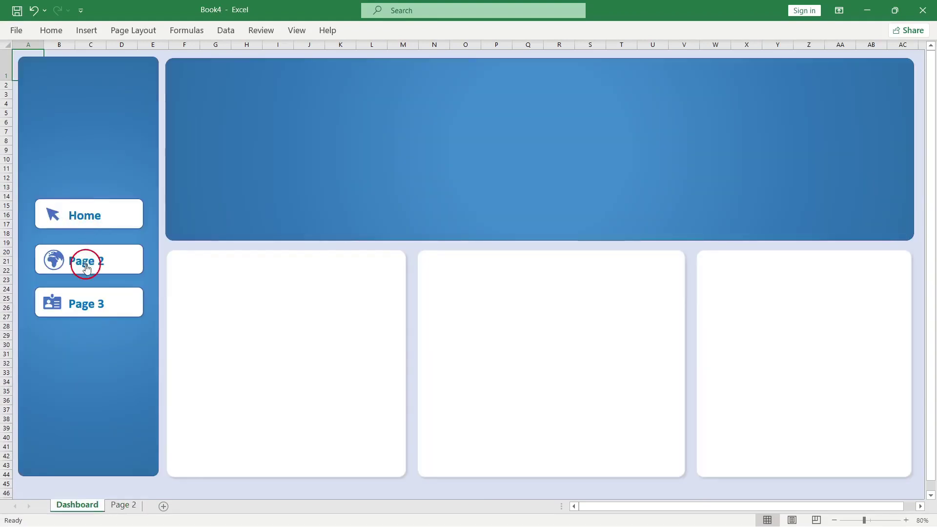
click(86, 268)
click(83, 213)
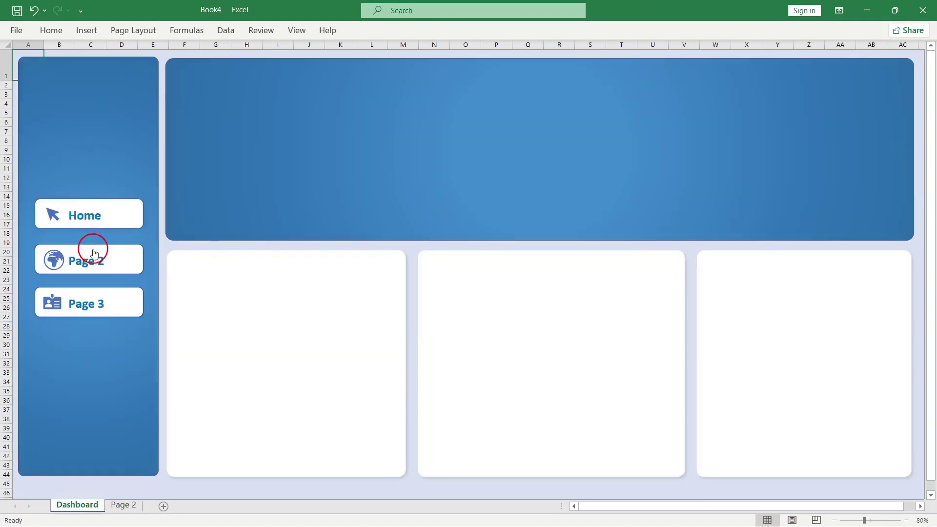
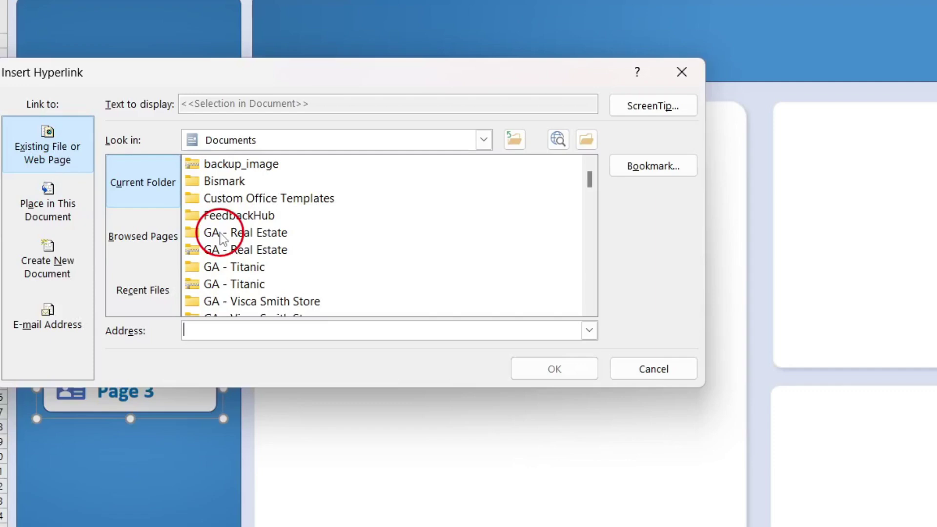
Step: Hyperlink the Page 2 sheet's Page 3 button to the existing file 'Certificate - Data Quality.pdf' in the Downloads folder
scroll(332, 298, down, 6)
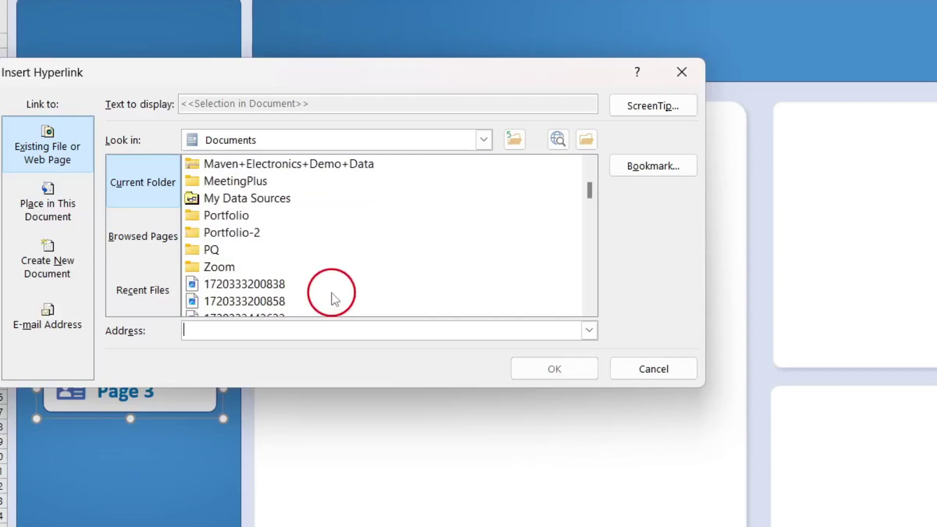
scroll(334, 298, down, 5)
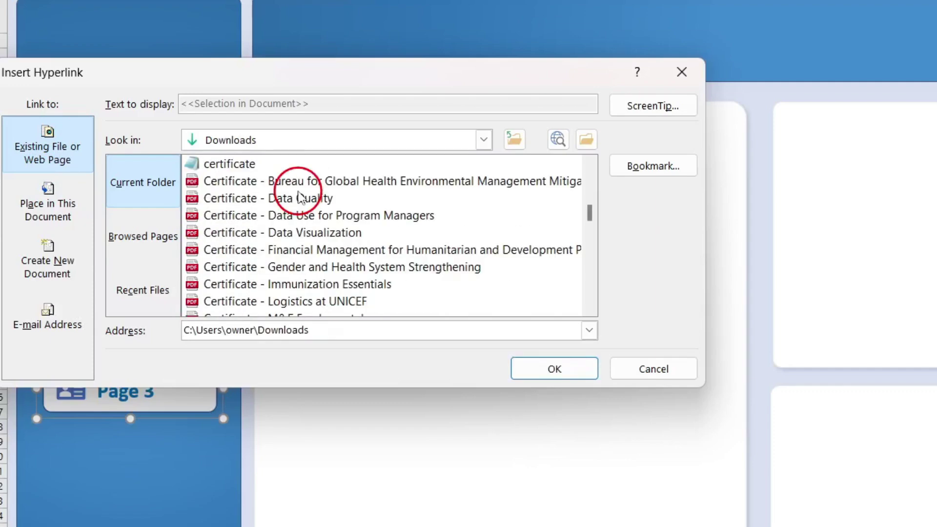
click(308, 200)
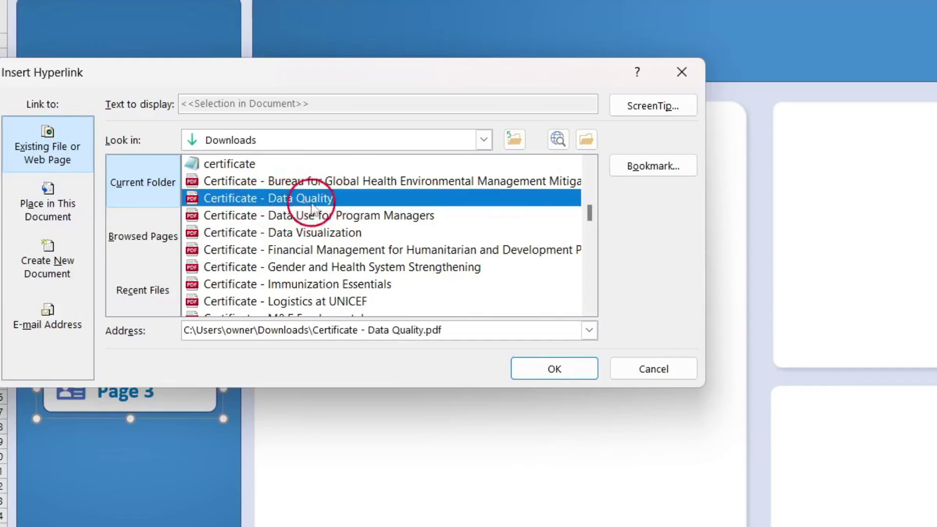
click(546, 373)
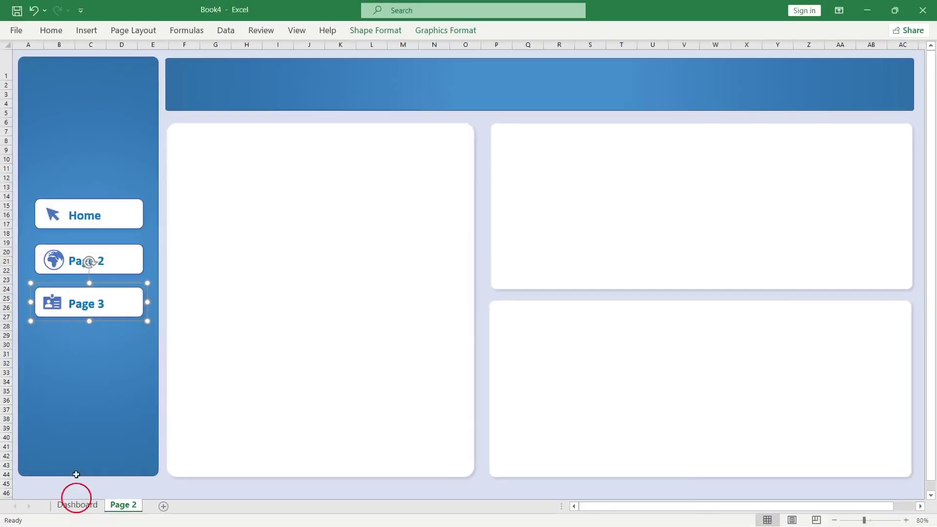
click(78, 505)
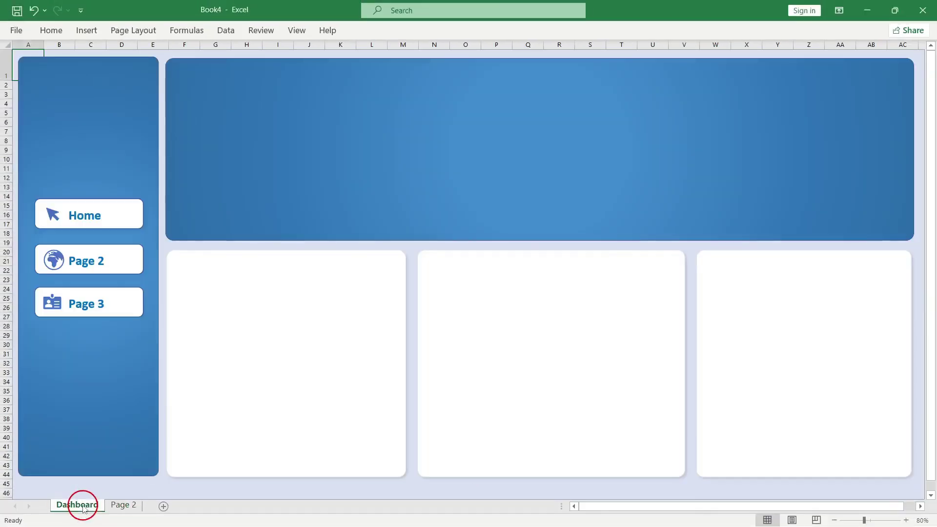
right_click(135, 300)
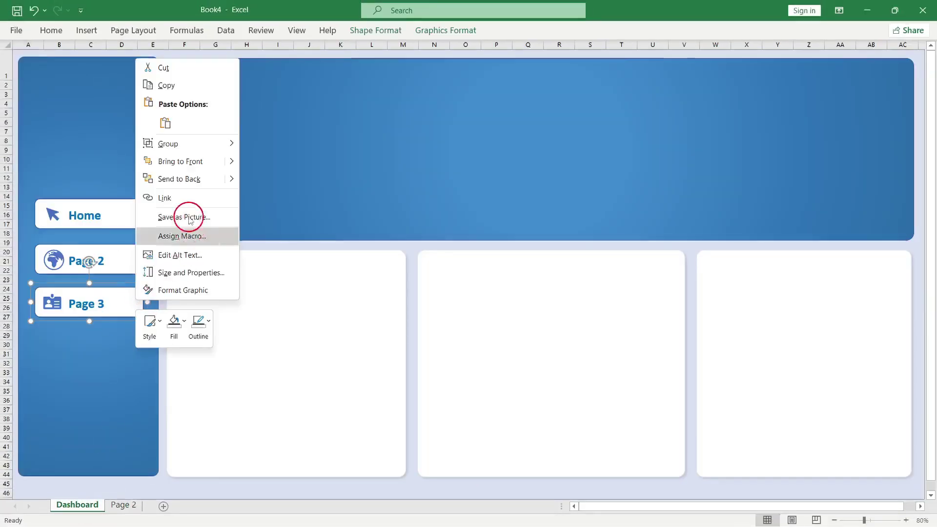
click(185, 199)
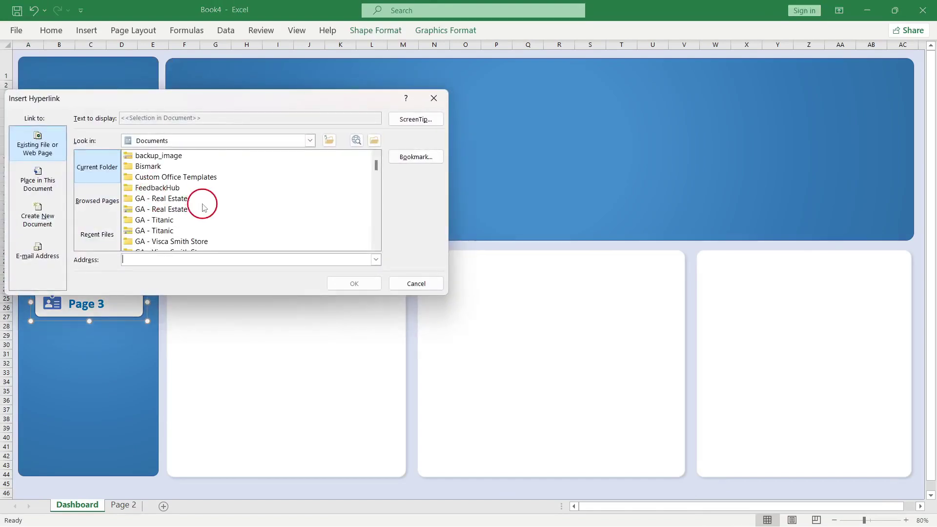
click(417, 285)
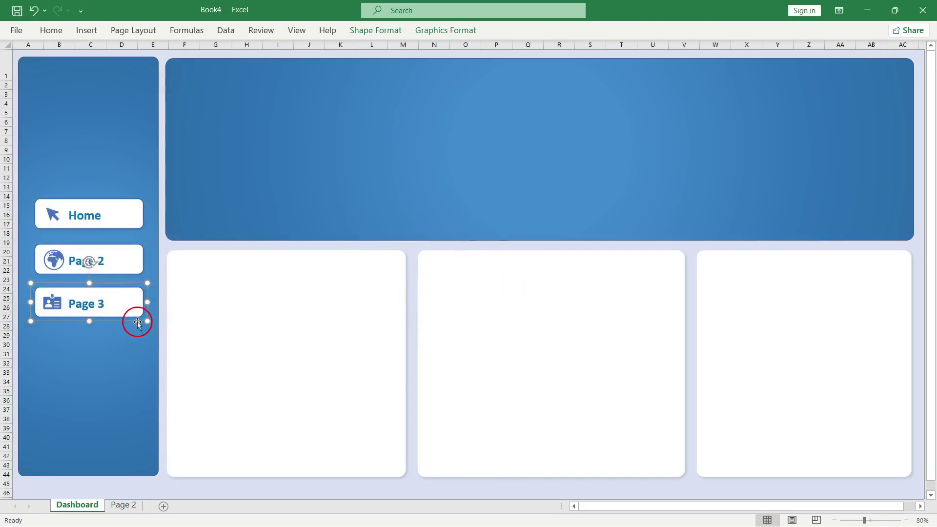
Step: Replace the Dashboard sheet's Page 3 button with a copy of the linked Page 3 button from the Page 2 sheet
key(Delete)
click(123, 508)
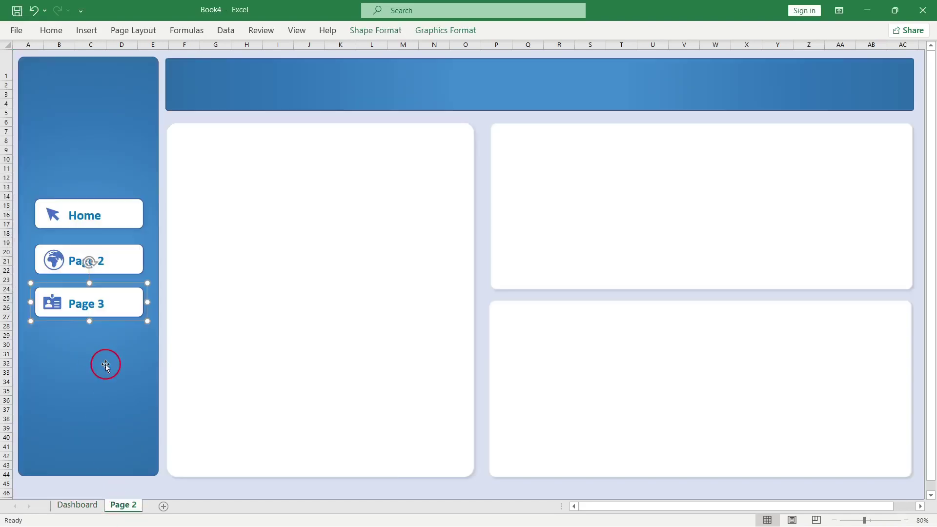
click(84, 500)
key(ctrl+v)
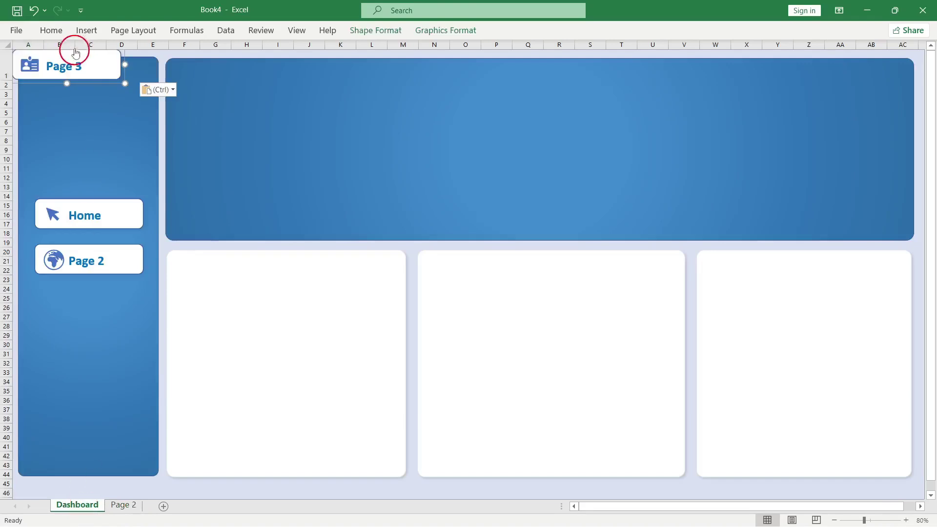
drag(93, 85, 96, 266)
key(ctrl+z)
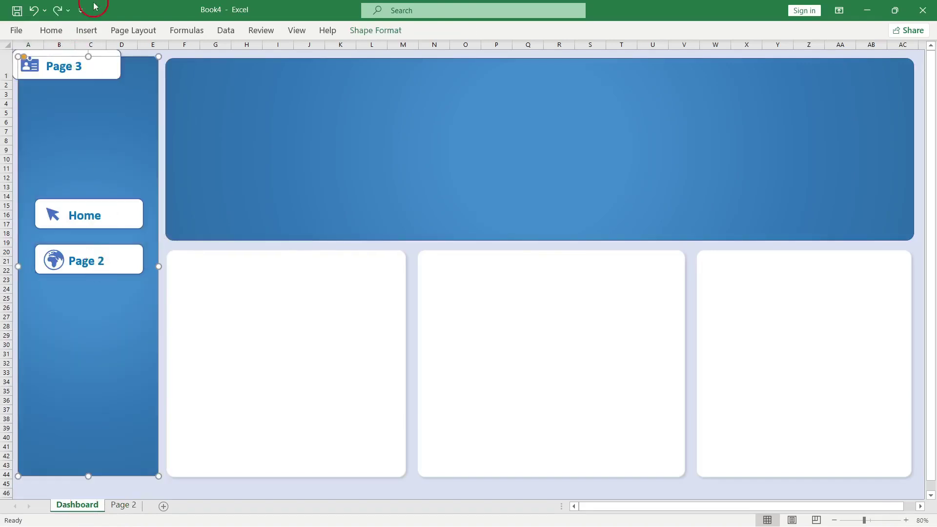
click(109, 63)
key(Escape)
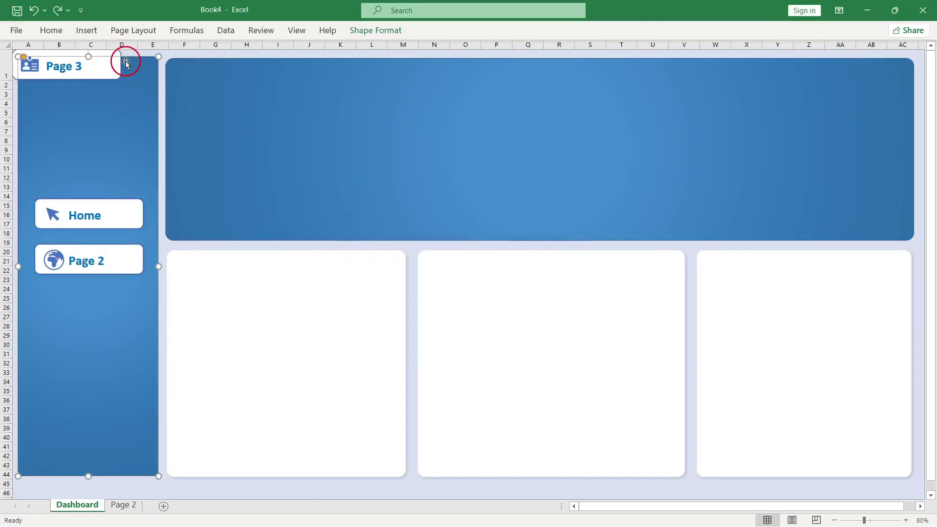
click(109, 76)
key(Escape)
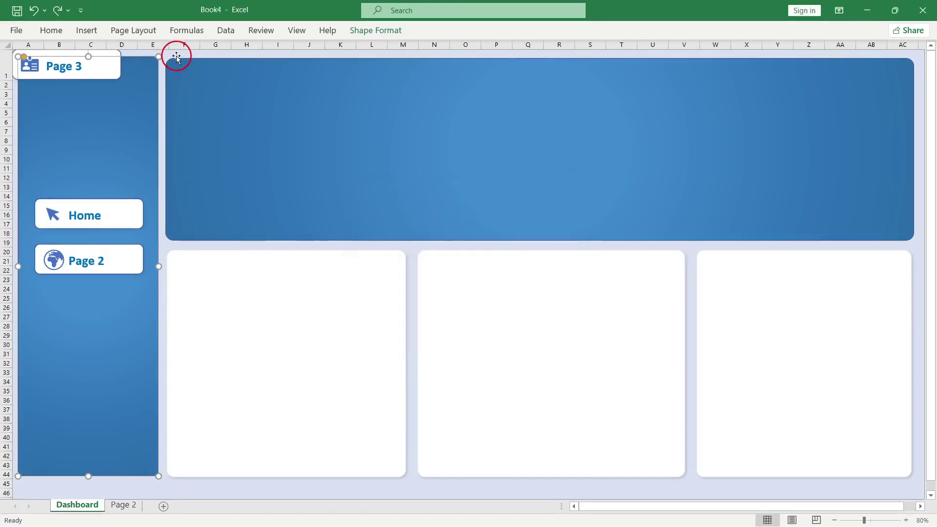
Step: Move the pasted Page 3 button to its place directly below the Page 2 button in the Dashboard sidebar
click(176, 56)
click(176, 52)
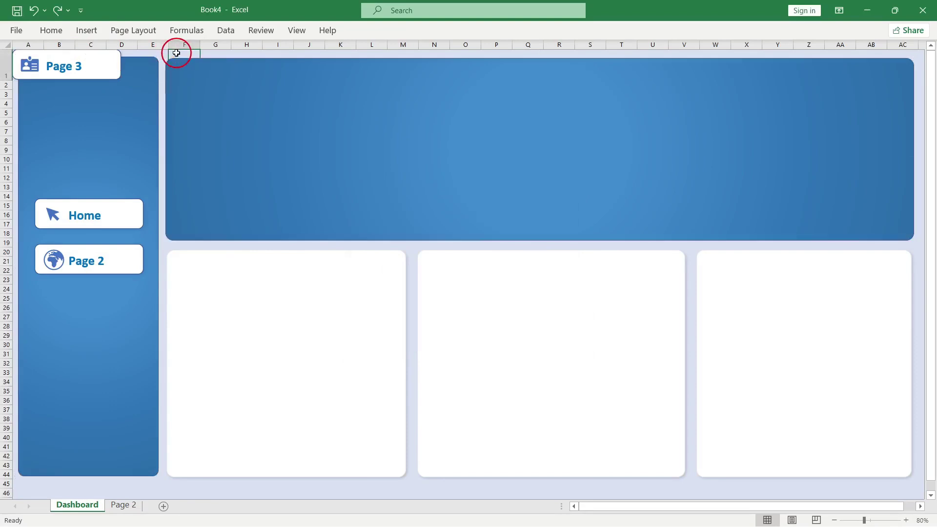
ctrl+click(115, 54)
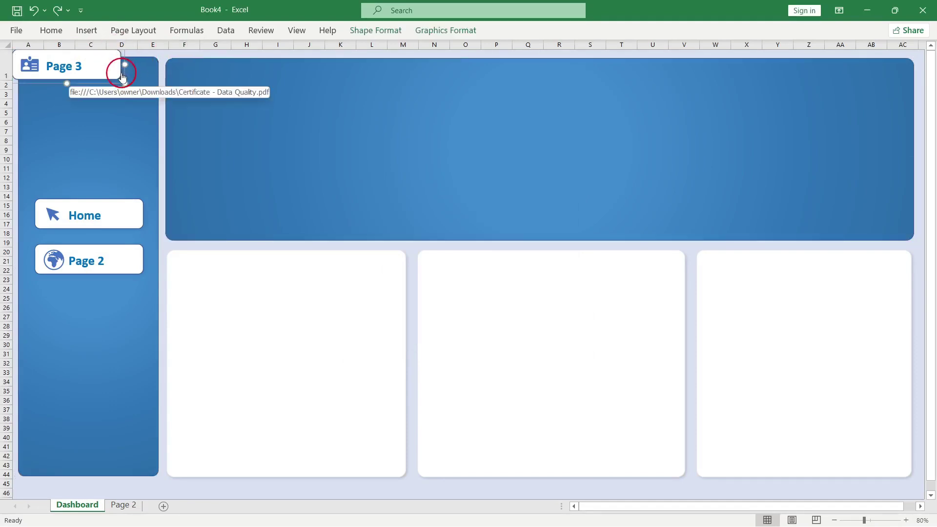
drag(125, 71, 147, 304)
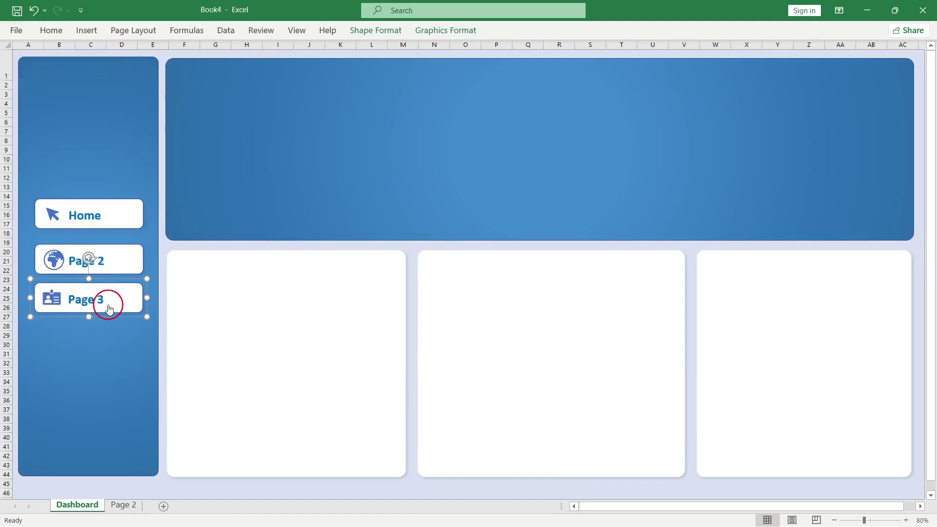
Step: Test the Dashboard sheet's Page 3 link, allow the certificate PDF to open, and close it again
click(109, 309)
click(499, 327)
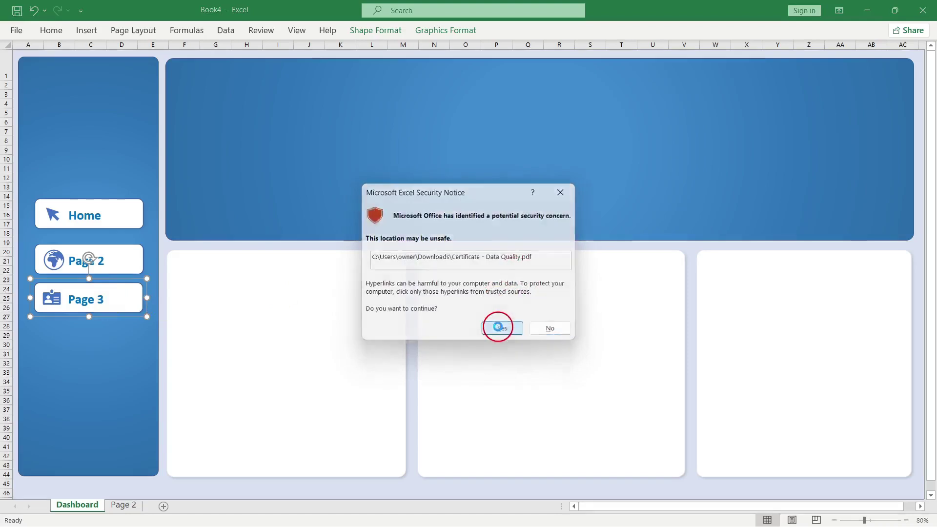
click(522, 352)
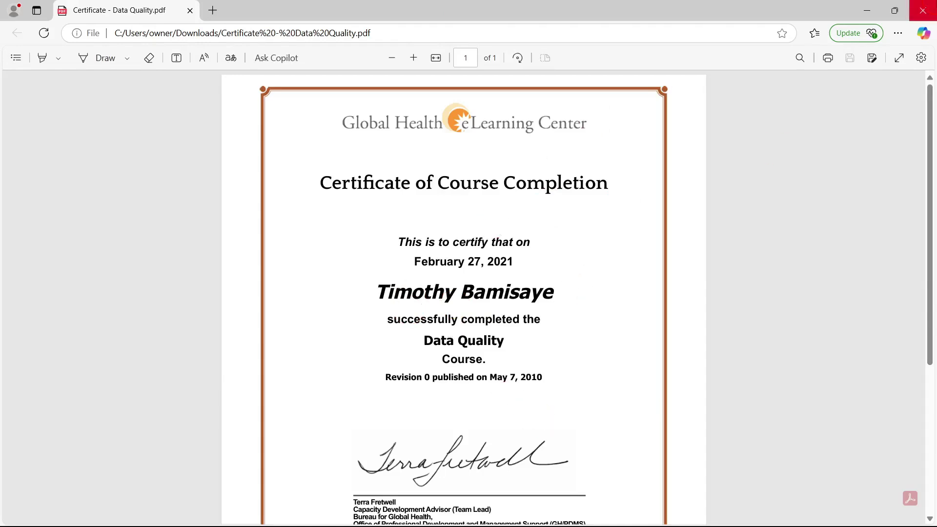
click(926, 12)
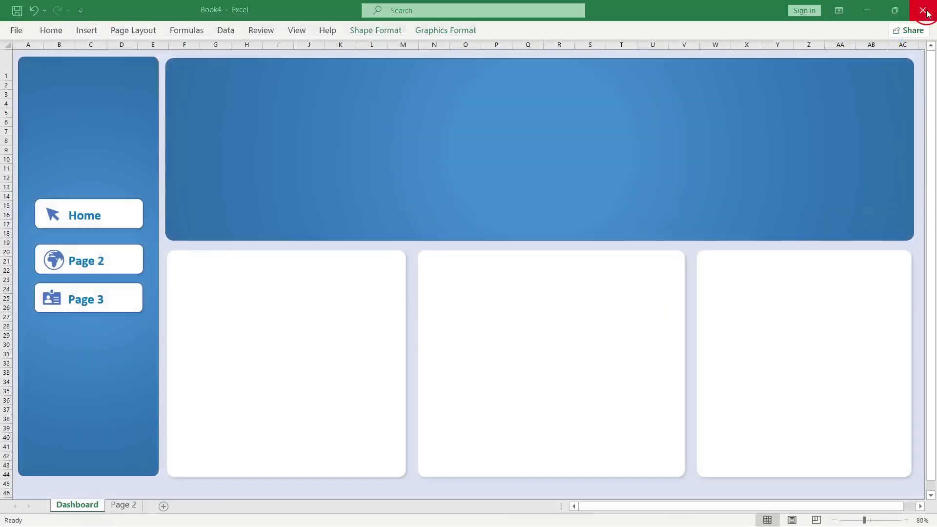
Step: Test the Dashboard's Home and Page 2 links and the Page 2 sheet's Page 3 link, closing the opened PDF again
click(86, 222)
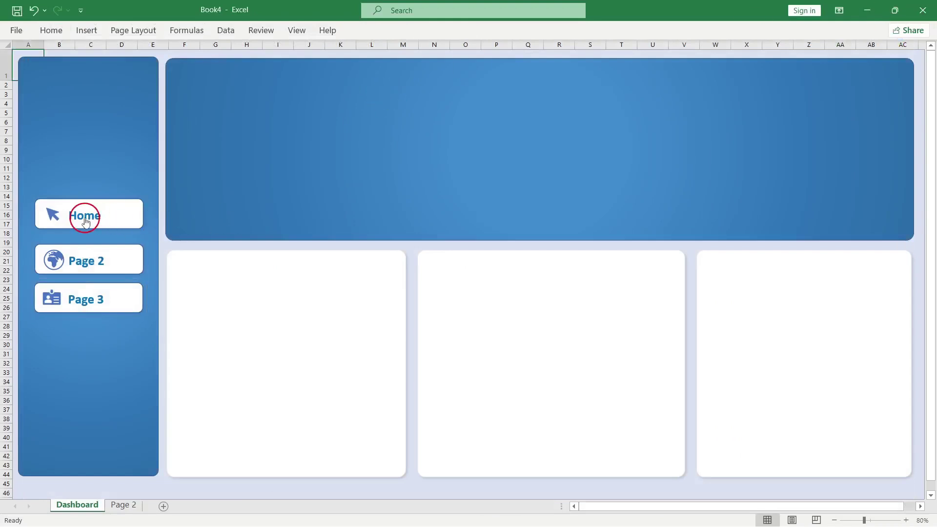
click(99, 259)
click(109, 306)
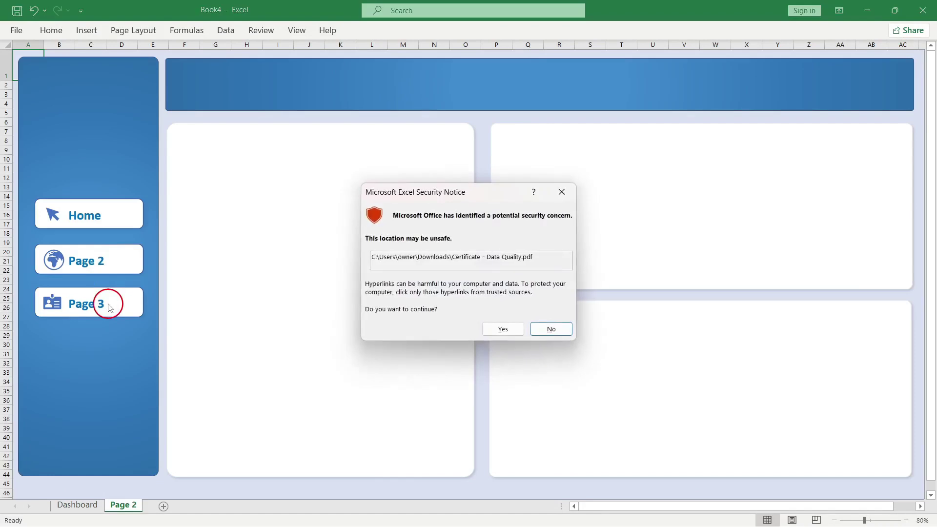
click(502, 329)
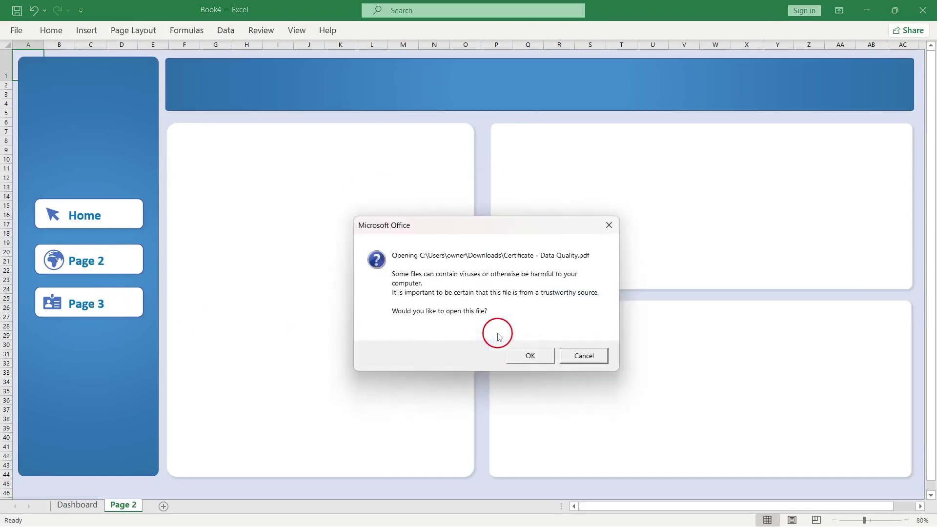
click(531, 354)
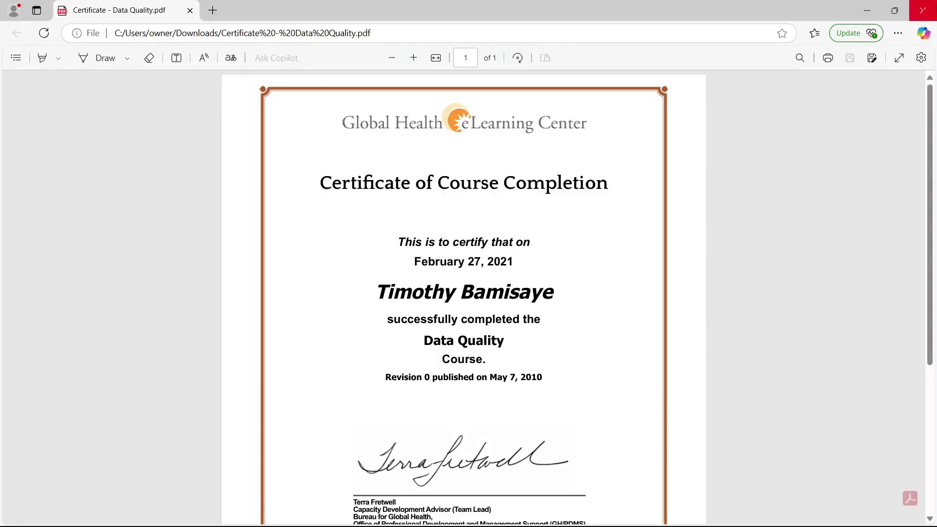
click(923, 11)
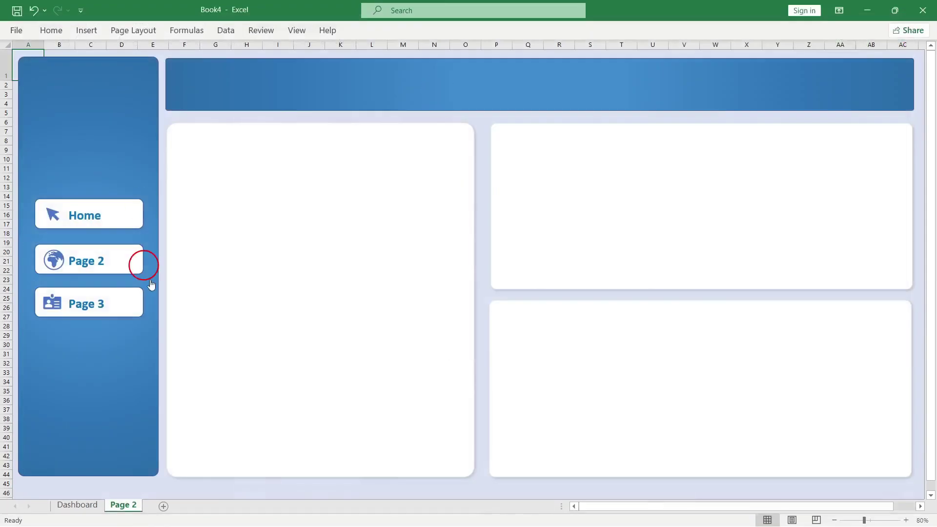